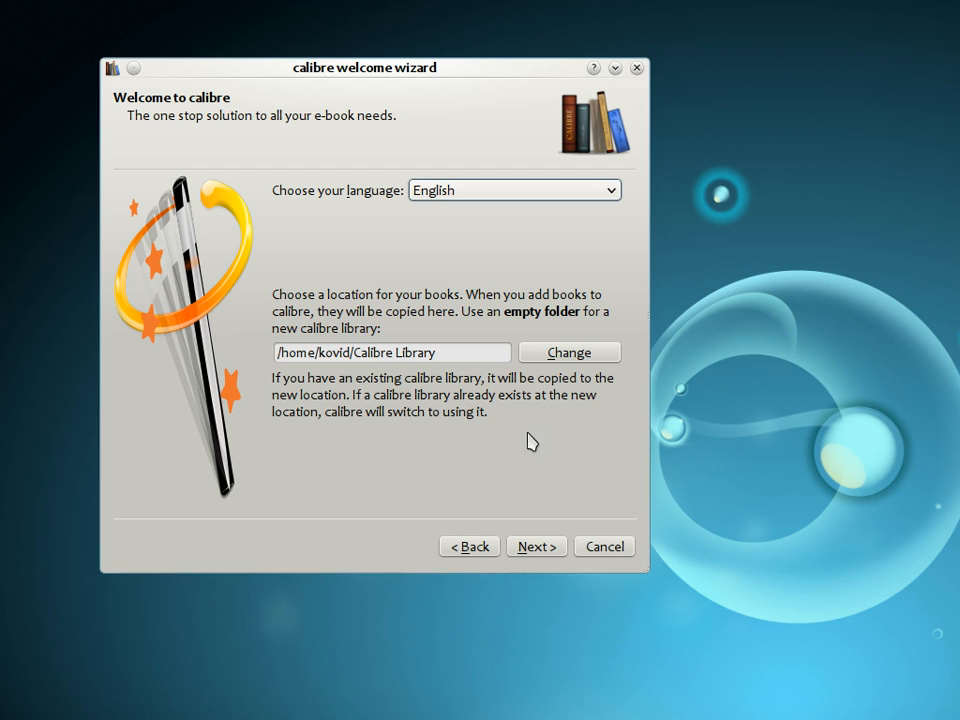
Keep English and the default library folder in the welcome wizard, browse the device manufacturers, and choose the Generic e-ink device.
left_click(541, 546)
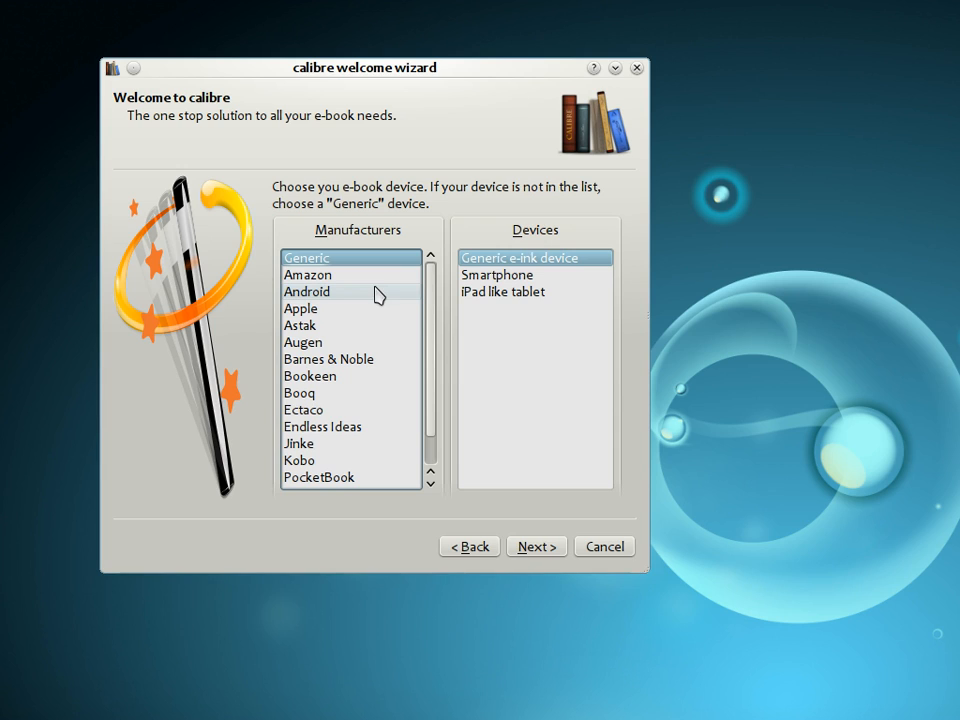
left_click(352, 276)
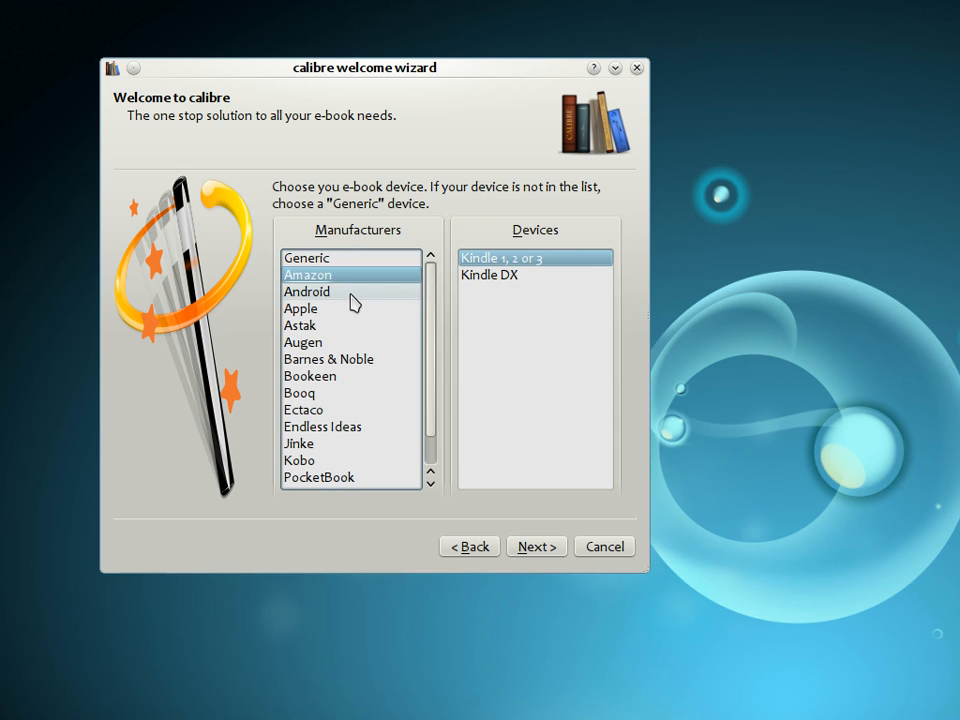
left_click(352, 292)
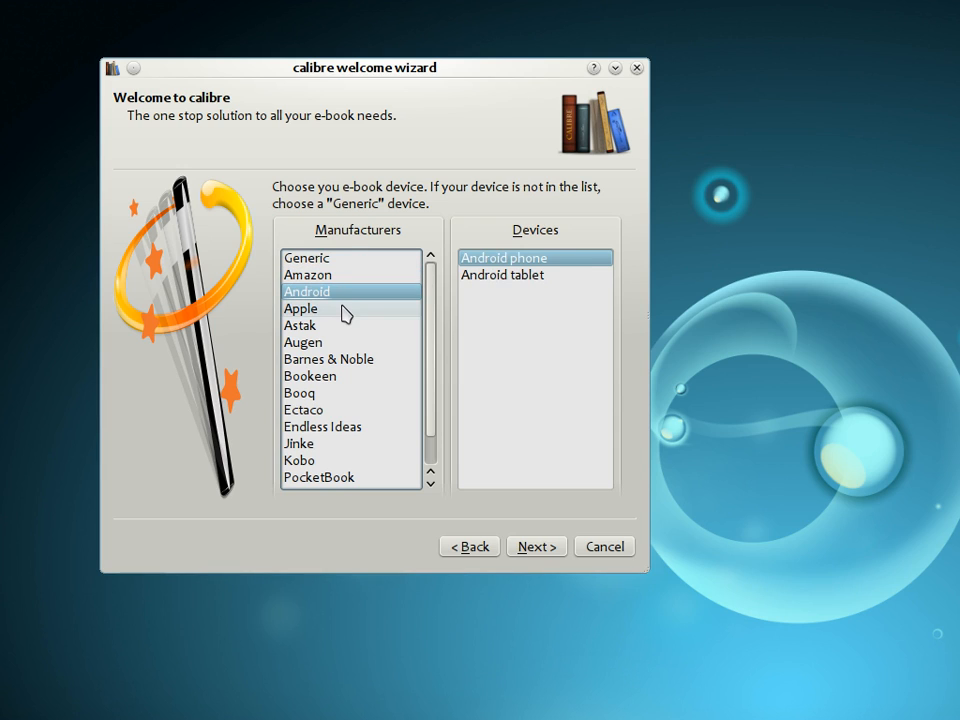
left_click(344, 310)
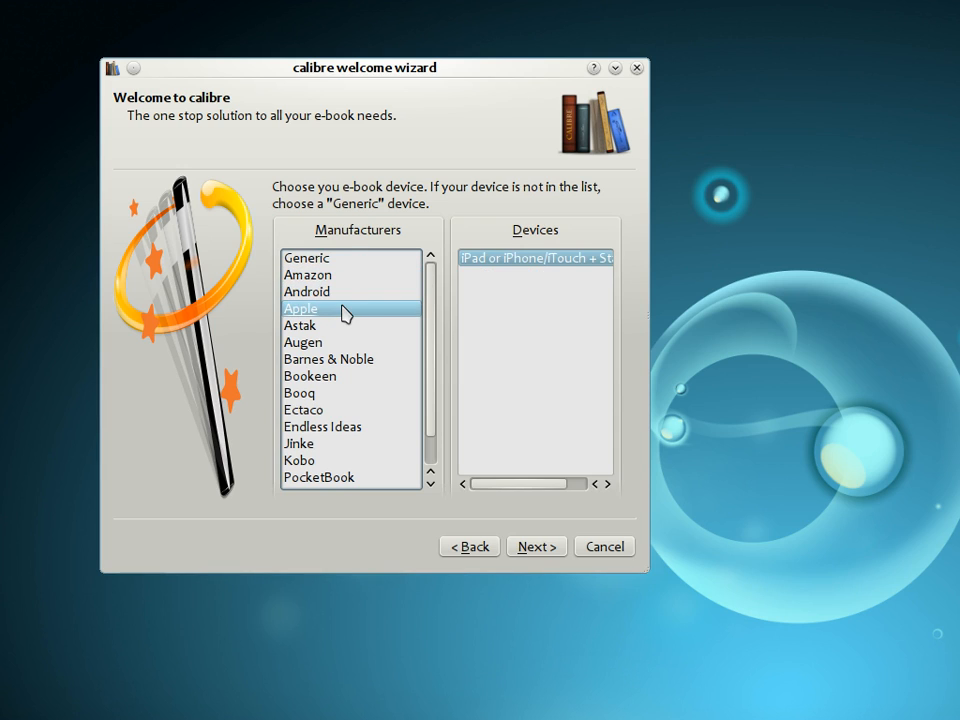
left_click(356, 362)
scroll(354, 410, "down", 1)
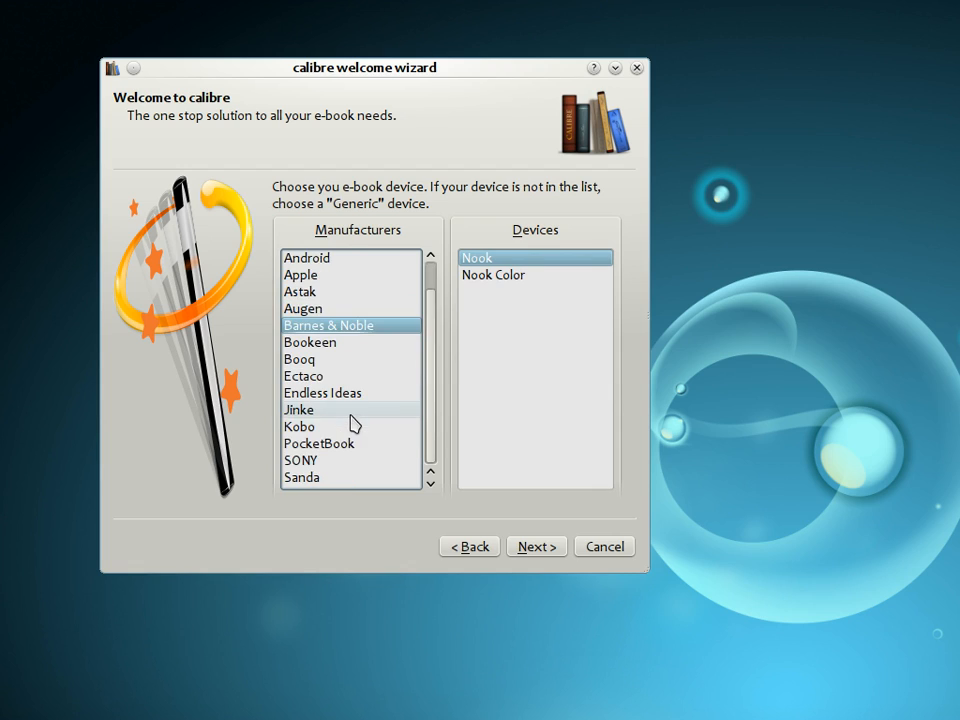
left_click(340, 466)
scroll(341, 465, "up", 1)
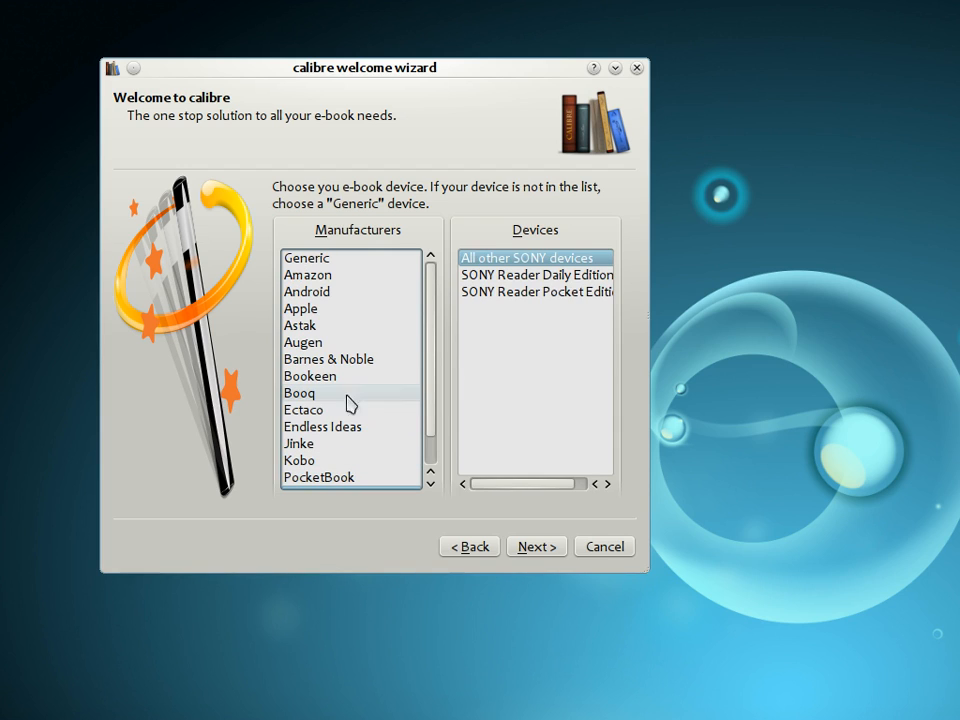
left_click(358, 263)
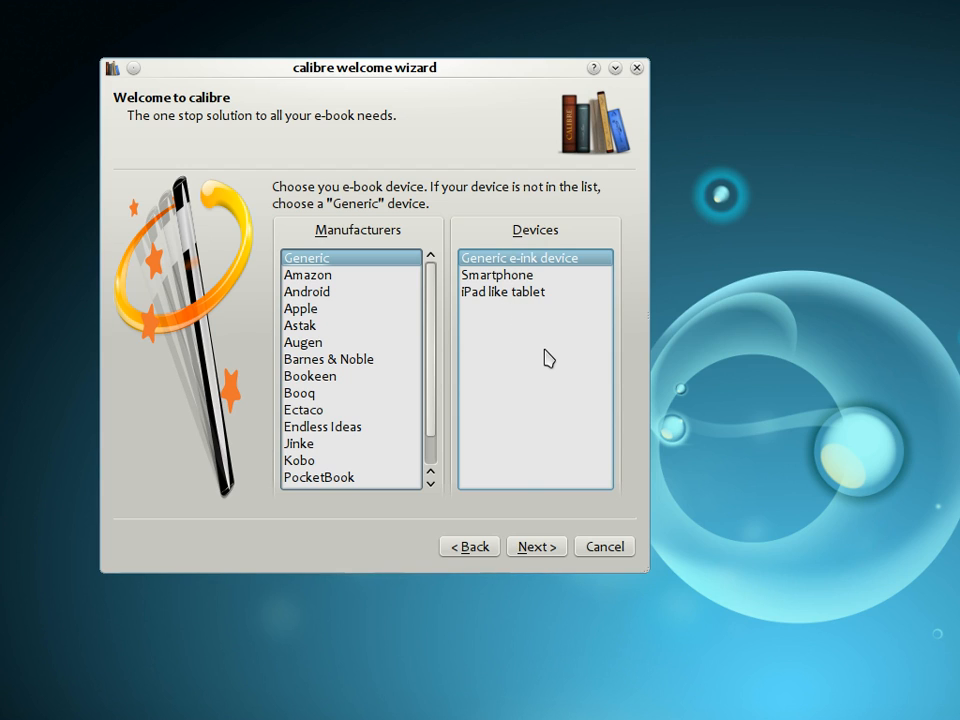
left_click(528, 549)
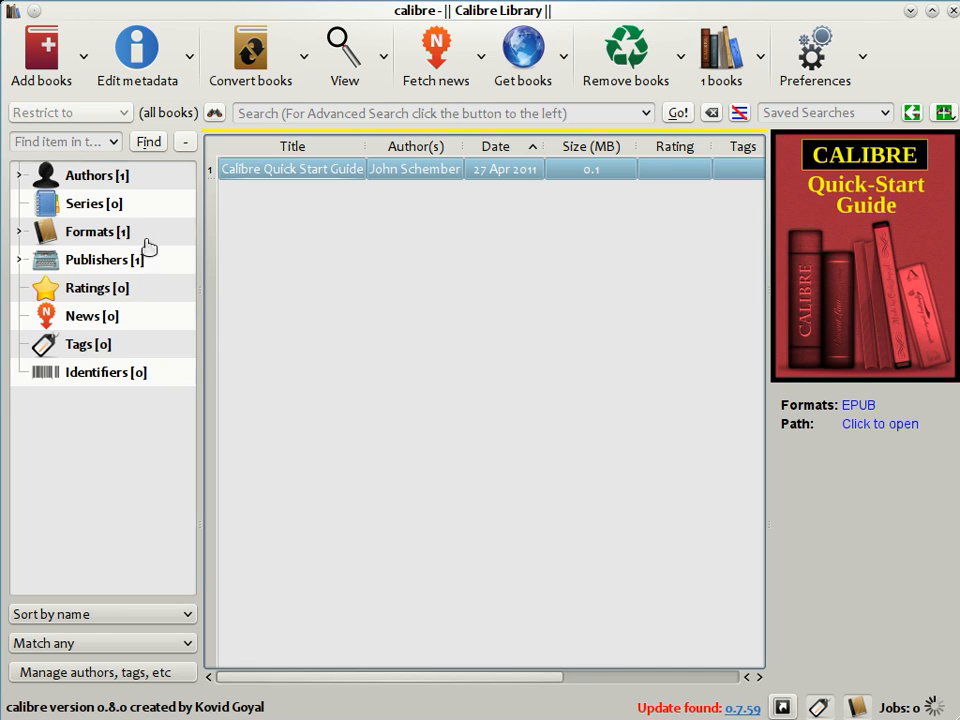
Add pride_and_prejudice.epub to the library and show the new book's details.
left_click(42, 56)
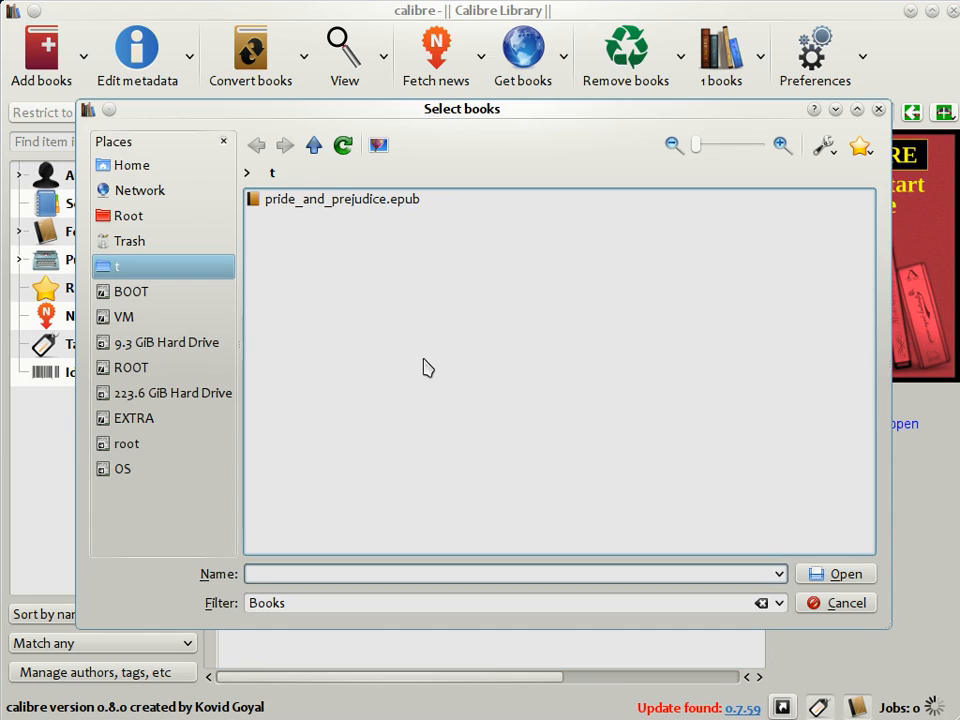
double_click(358, 200)
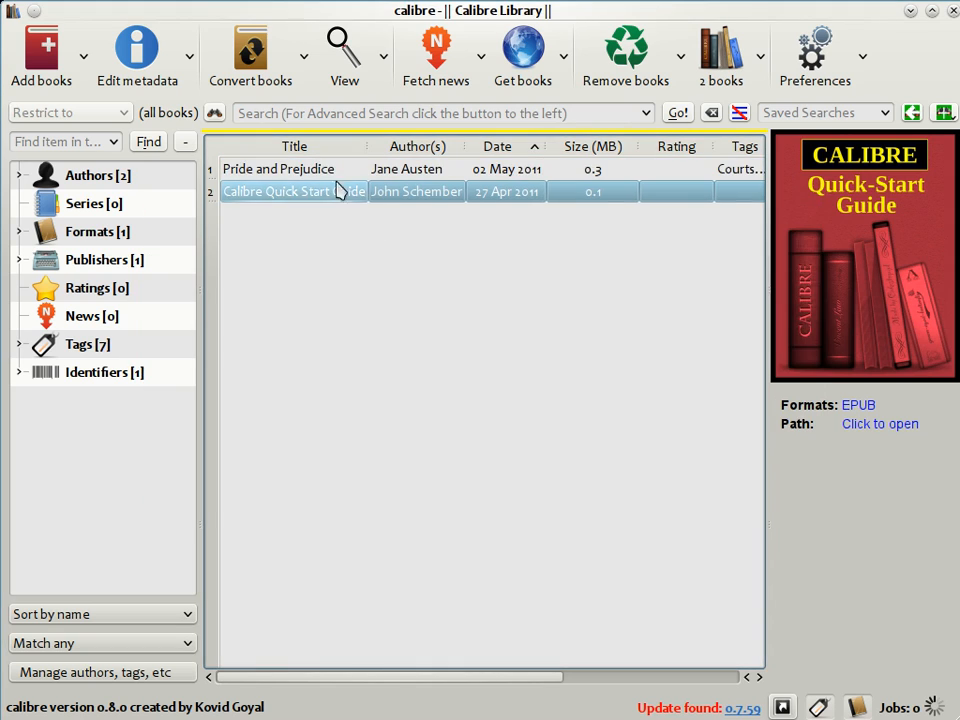
left_click(336, 170)
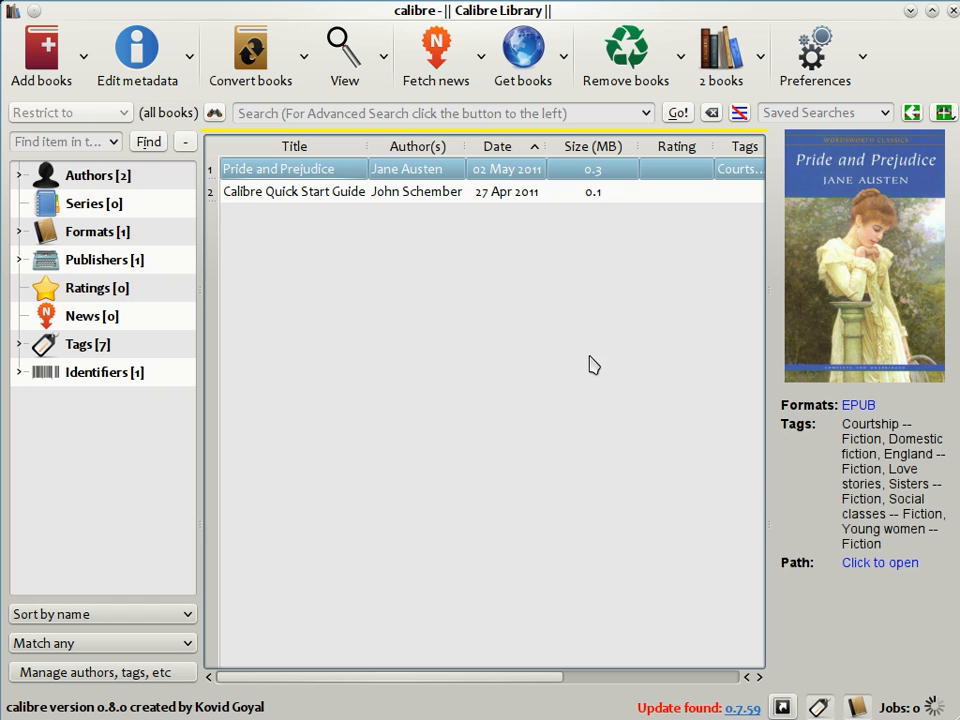
Open the metadata of Pride and Prejudice for editing and set its rating to 4 stars.
left_click(139, 63)
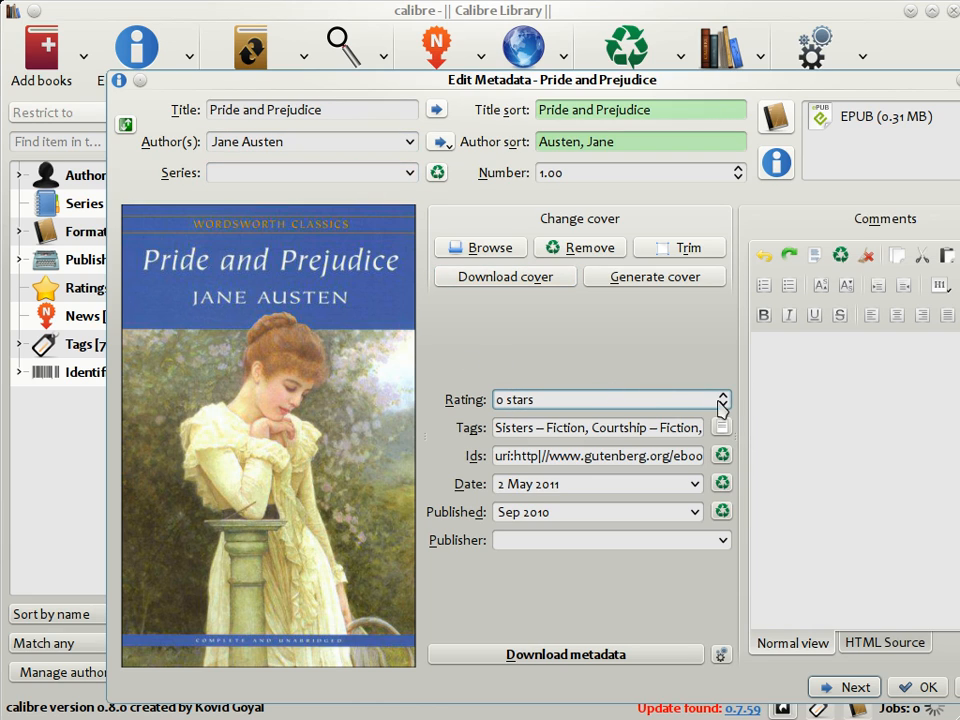
triple_click(495, 400)
type("4")
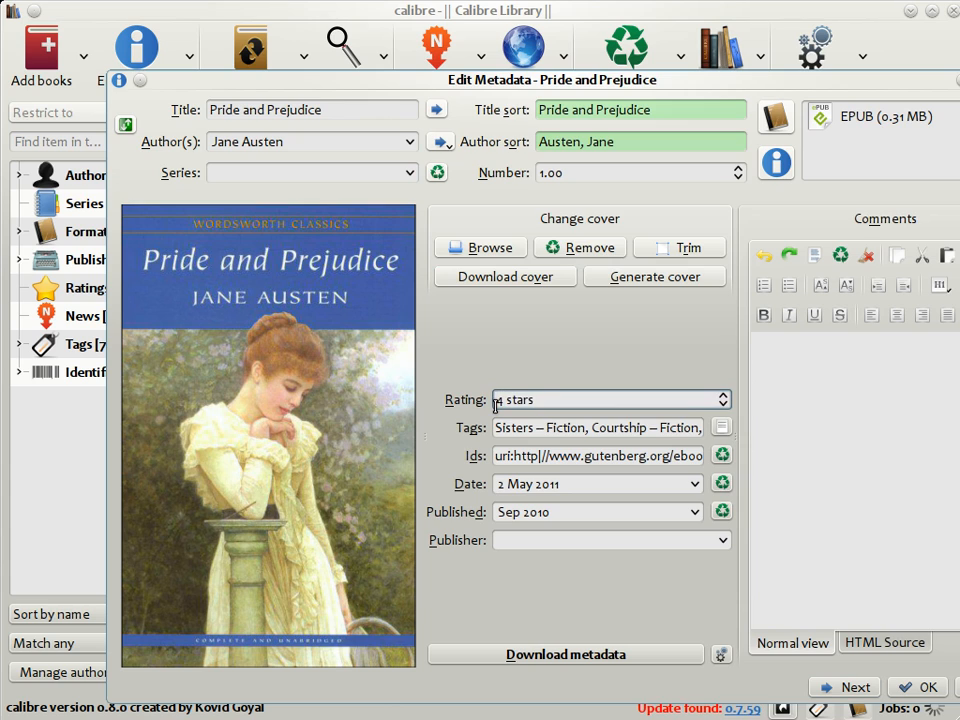
Replace all tags of Pride and Prejudice with "England, Classic, romance" and save the metadata.
left_click(541, 428)
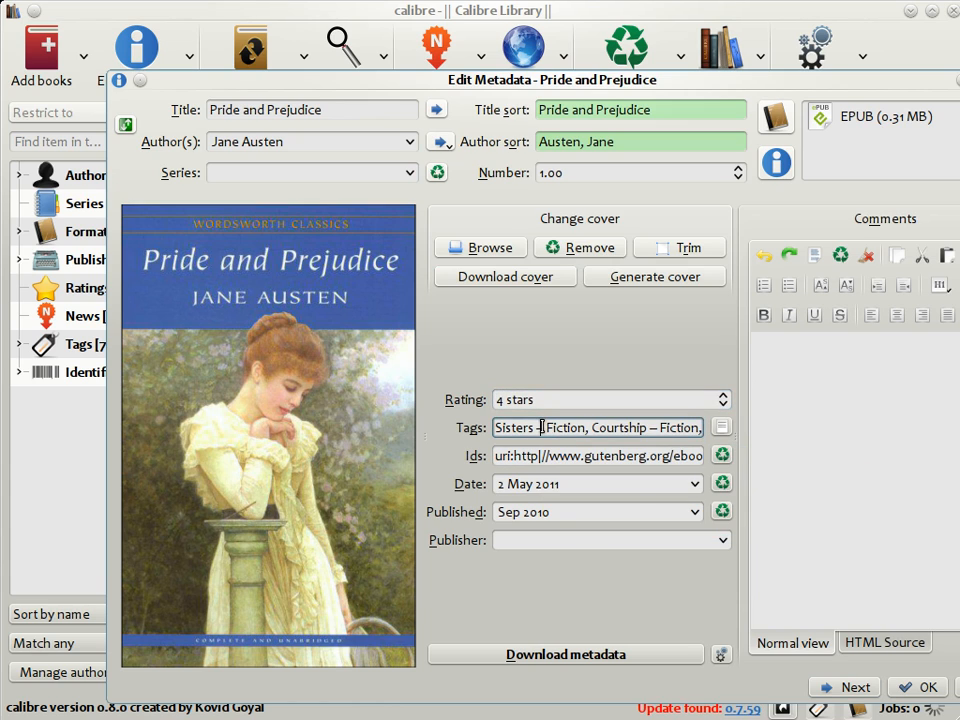
key("ctrl+a")
key("BackSpace")
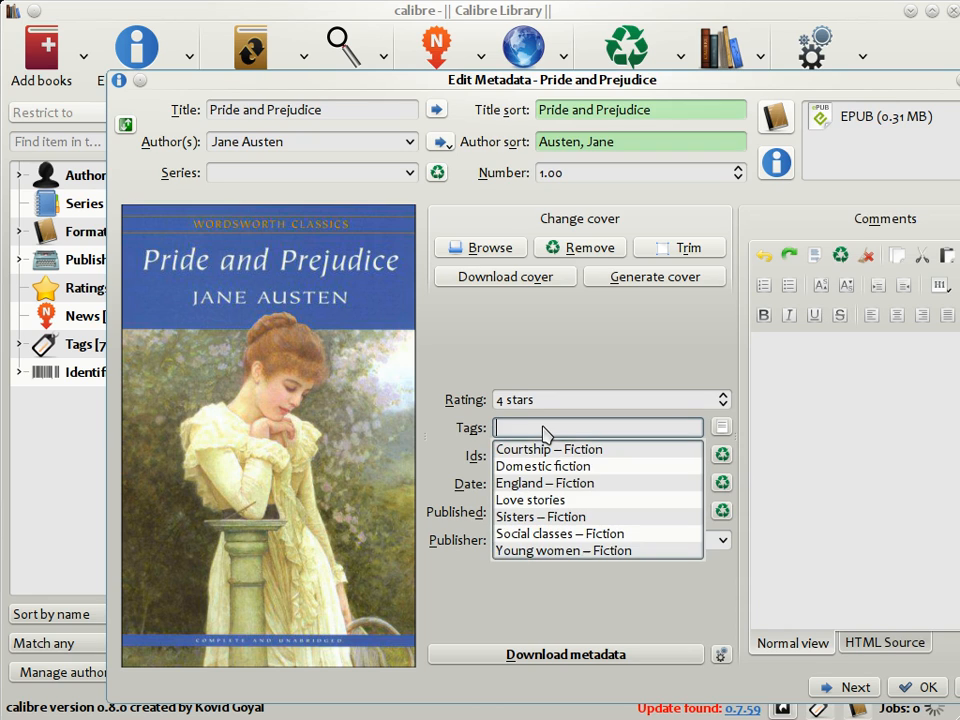
type("Englan")
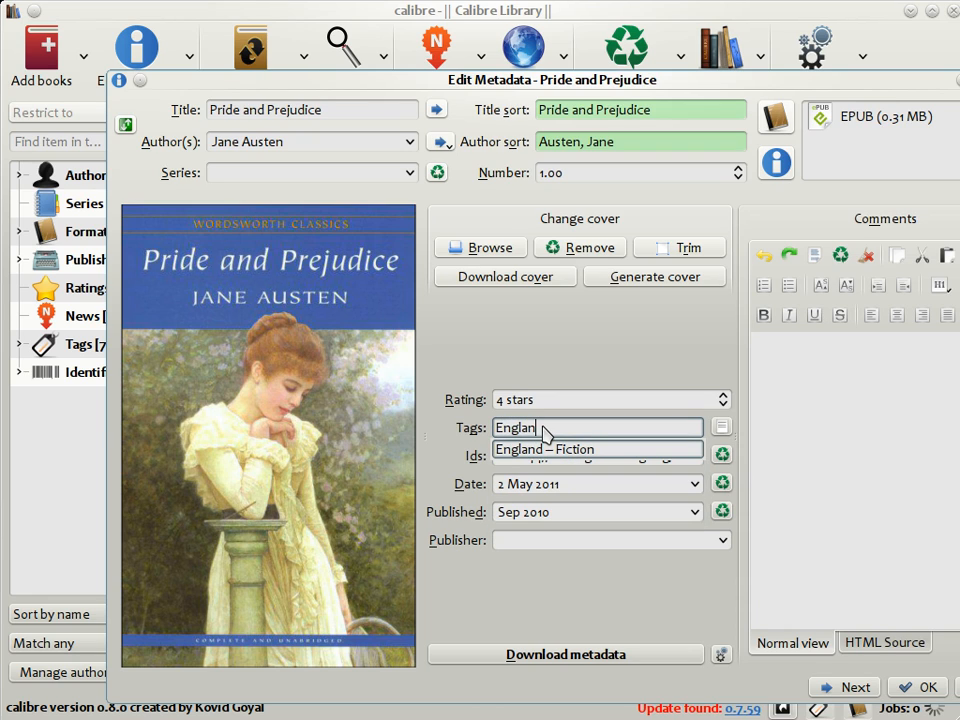
type("d, classic, roman")
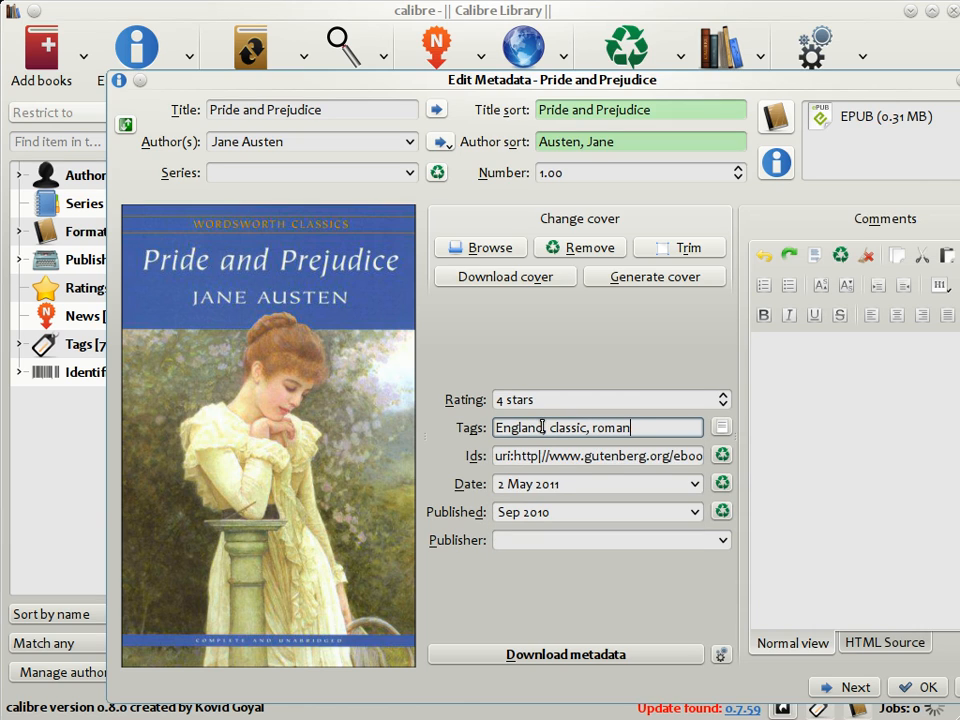
type("ce")
left_click(556, 427)
key("BackSpace")
type("C")
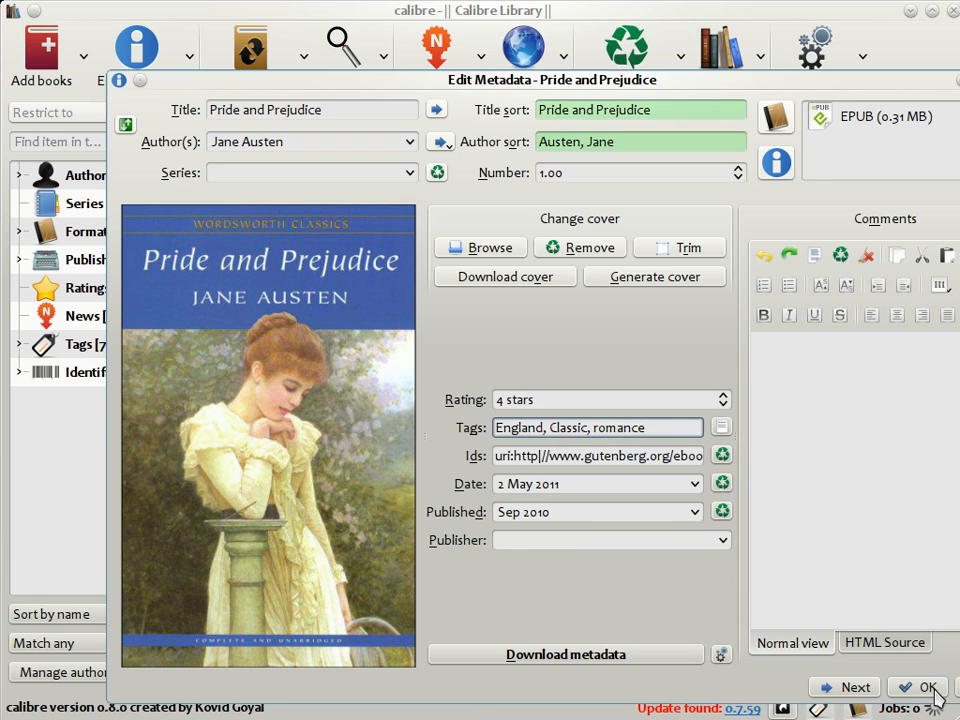
left_click(918, 687)
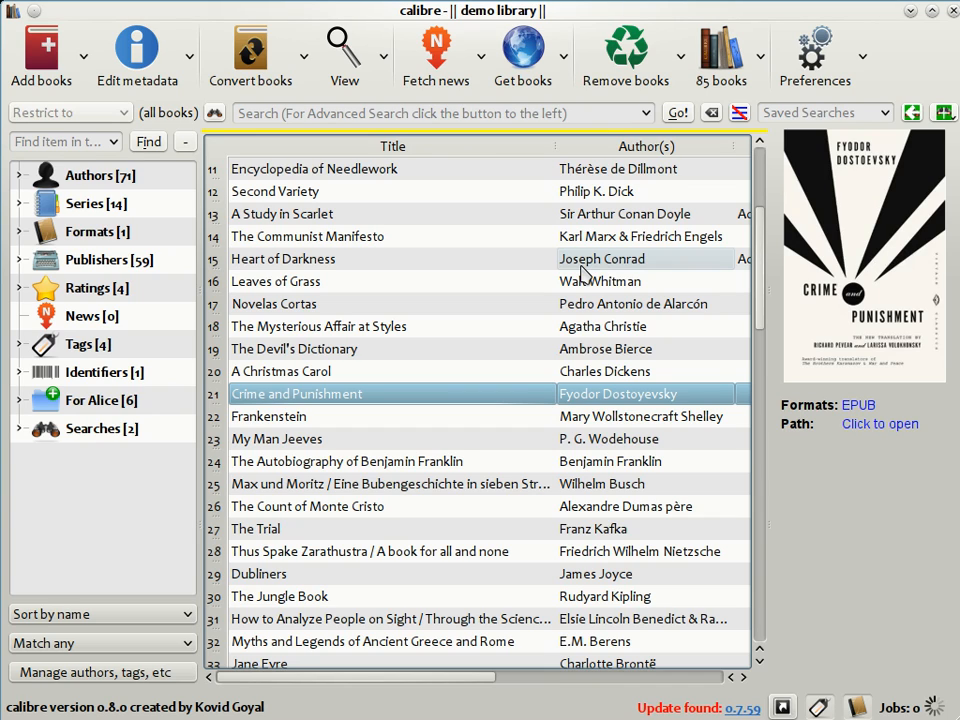
Download metadata for Crime and Punishment and accept the 1866 W.W. Norton result.
left_click(141, 77)
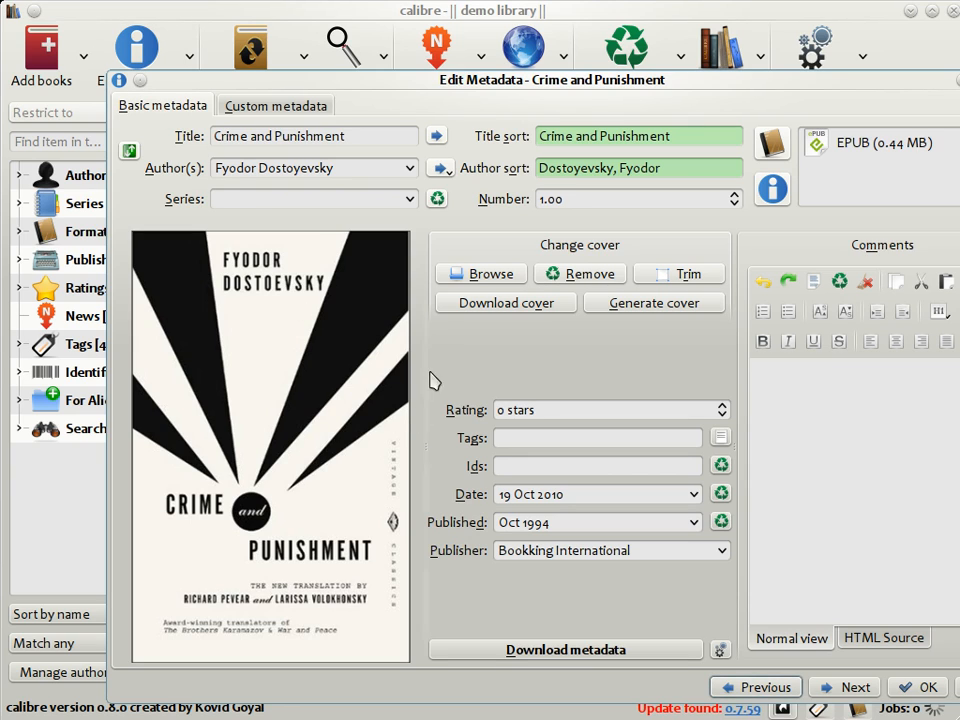
left_click(604, 652)
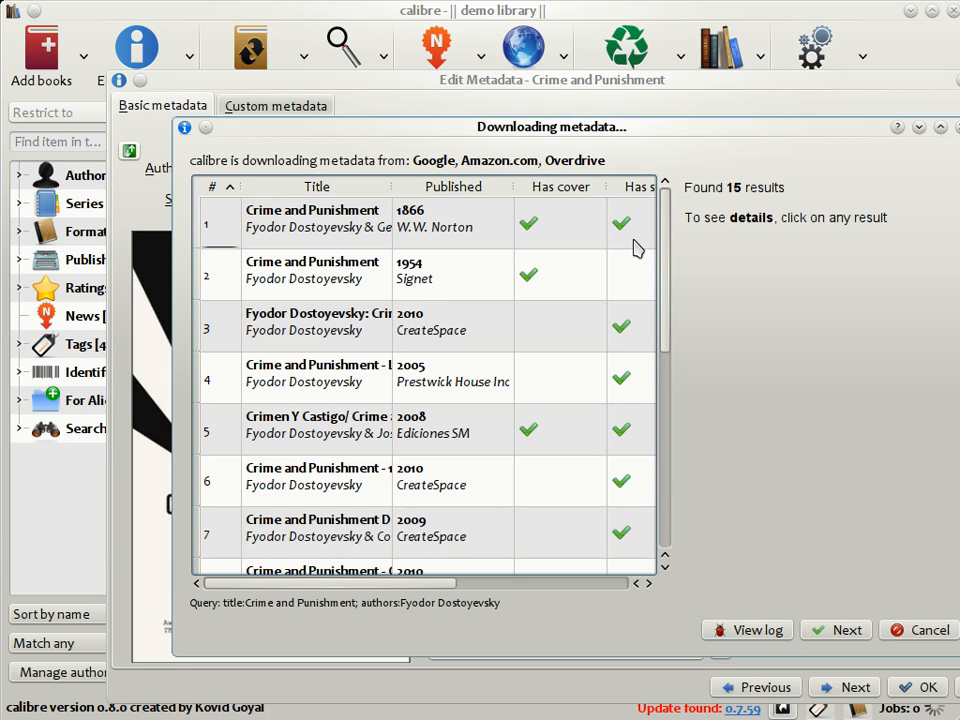
left_click(280, 240)
scroll(321, 364, "down", 3)
scroll(316, 368, "up", 3)
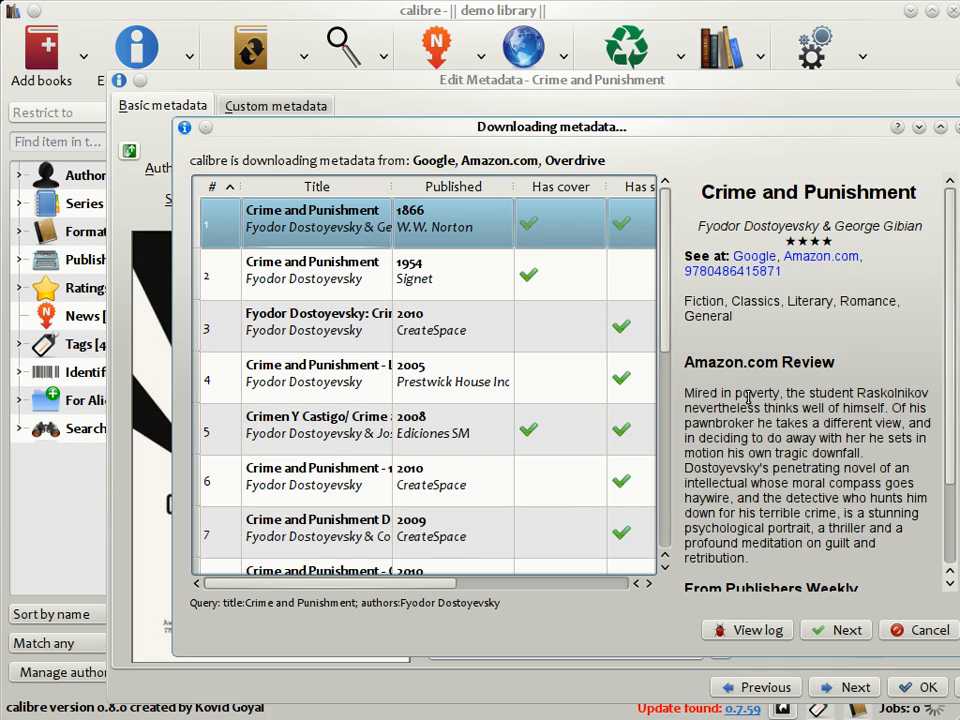
left_click(849, 630)
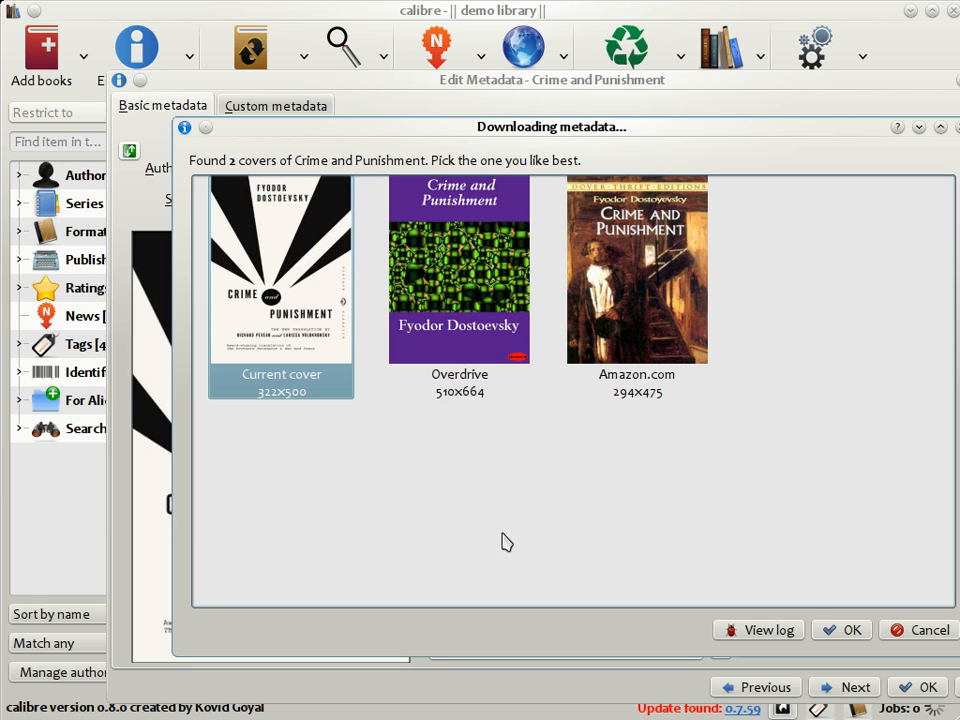
Choose the Amazon.com cover for Crime and Punishment and save the downloaded metadata.
left_click(672, 288)
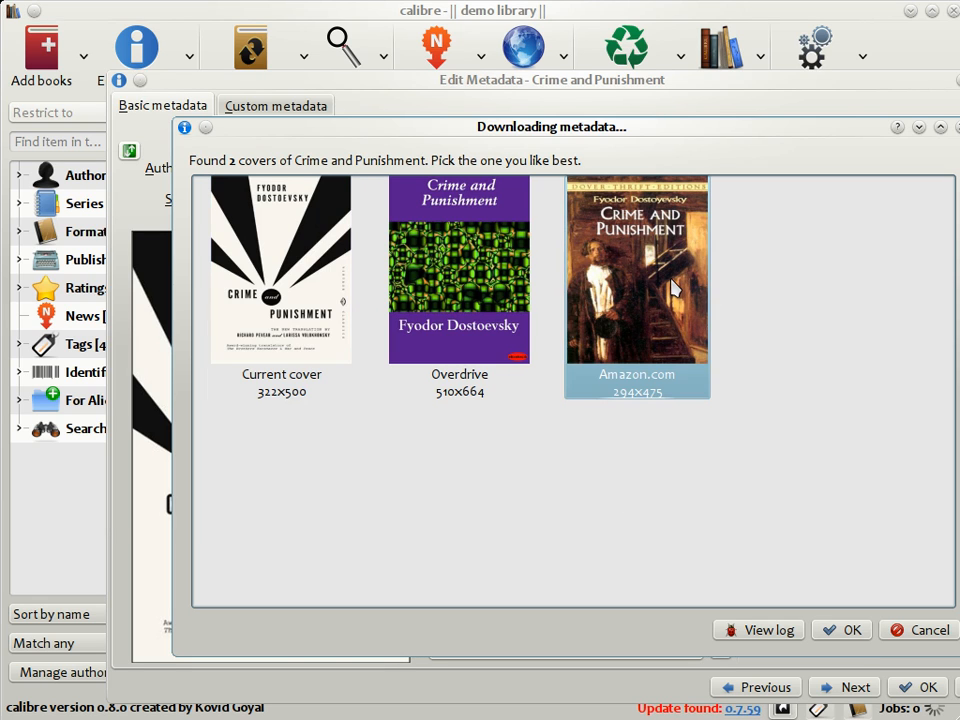
left_click(852, 630)
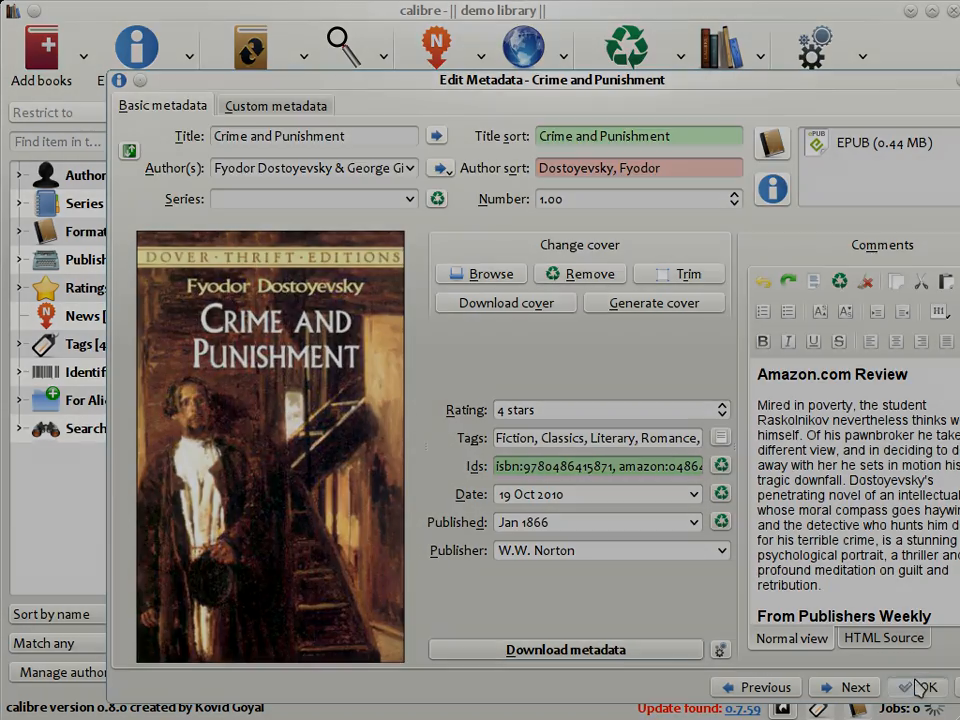
left_click(918, 687)
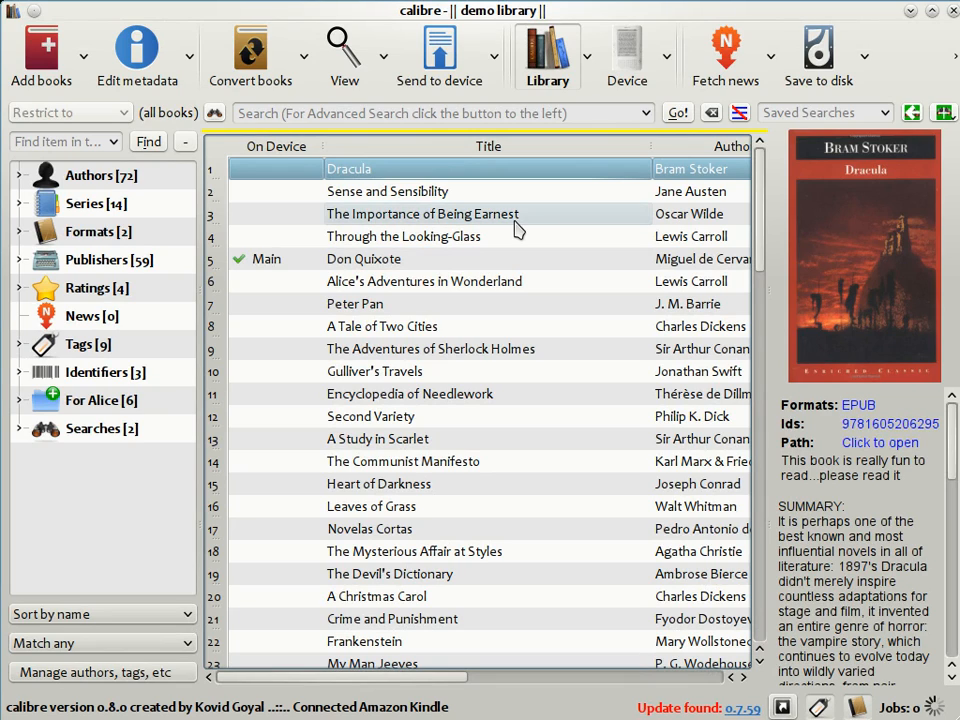
Show the books stored on the connected device and look at the details of several titles.
left_click(621, 72)
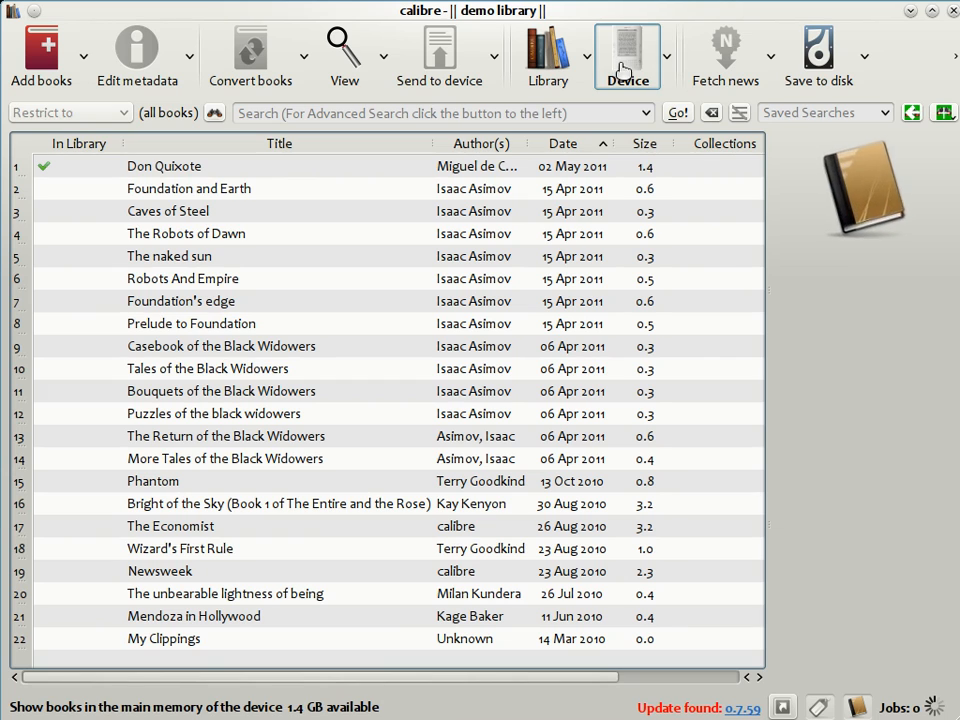
left_click(253, 189)
left_click(258, 258)
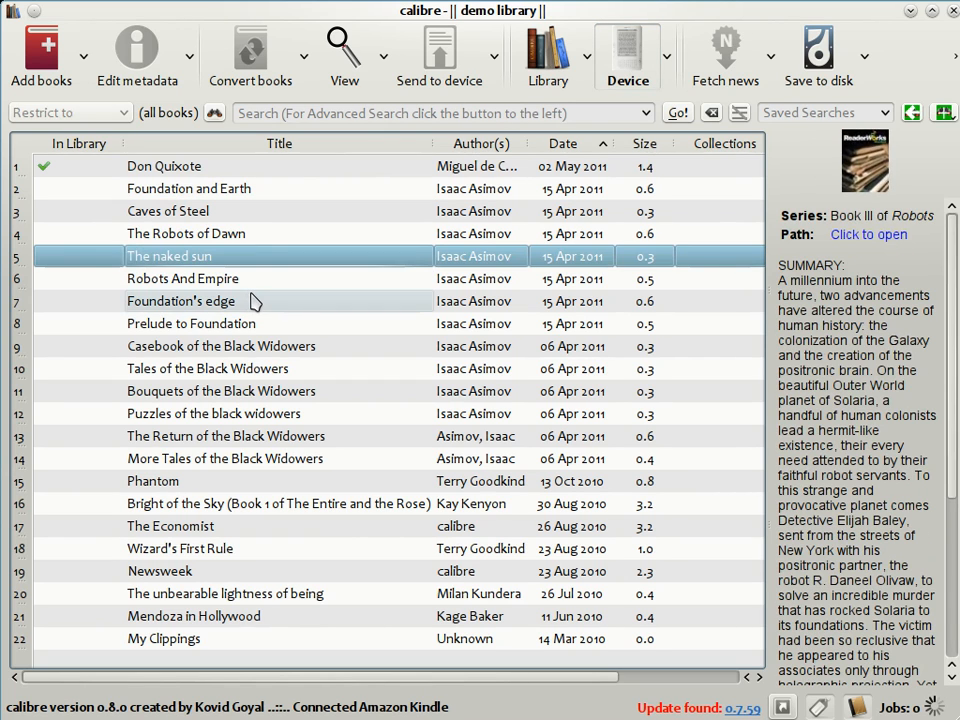
left_click(253, 302)
left_click(256, 352)
left_click(257, 391)
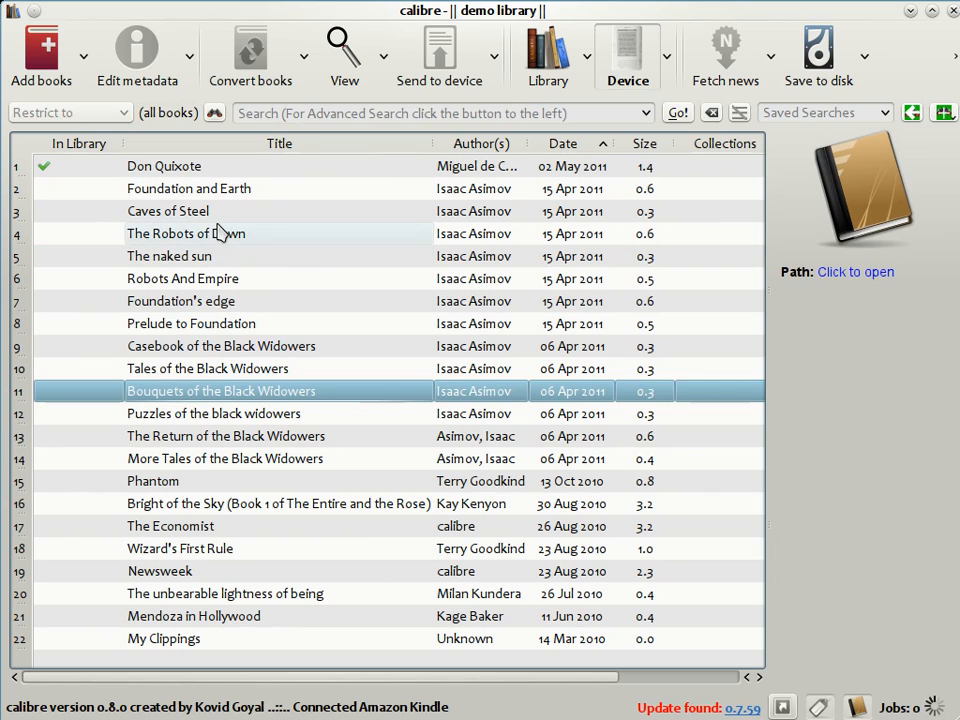
Return to the library and send Sense and Sensibility to the device, allowing automatic conversion before the upload.
left_click(549, 52)
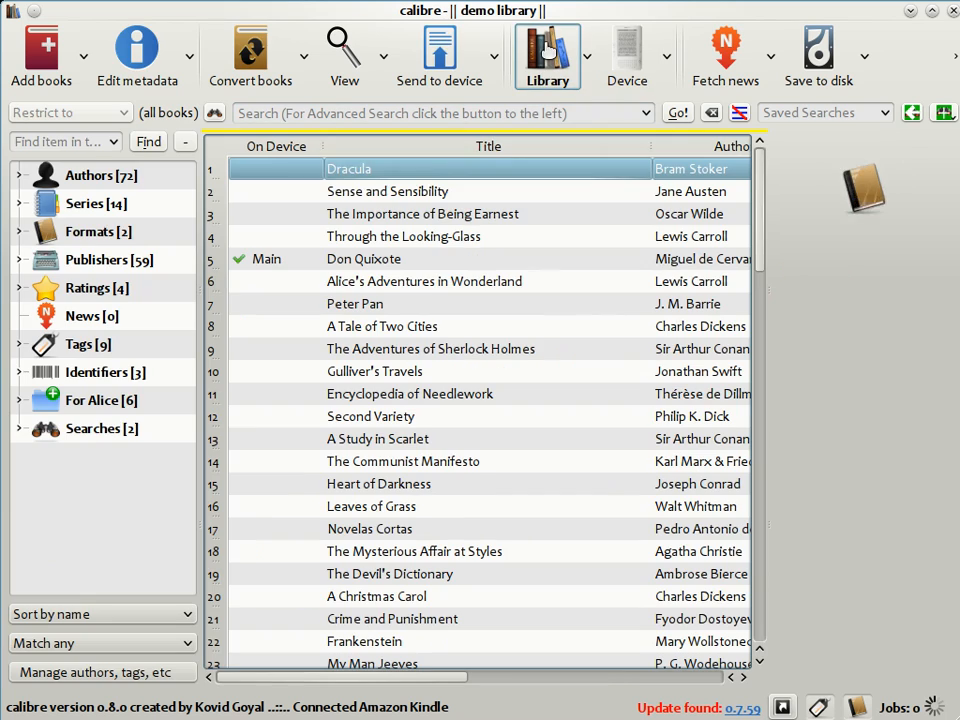
left_click(456, 201)
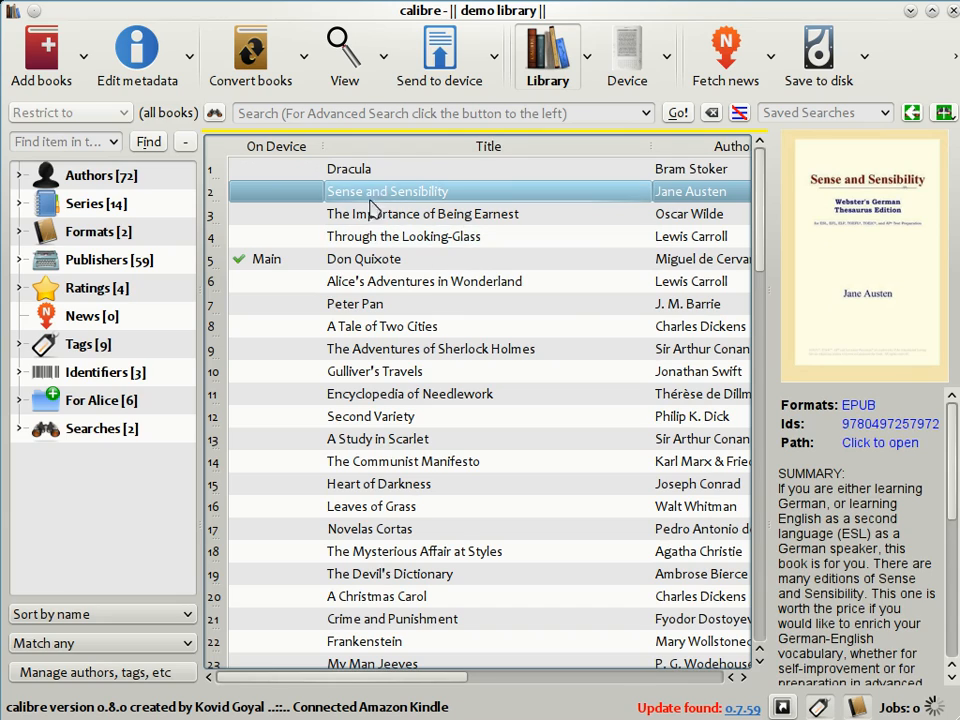
left_click_drag(372, 197, 626, 55)
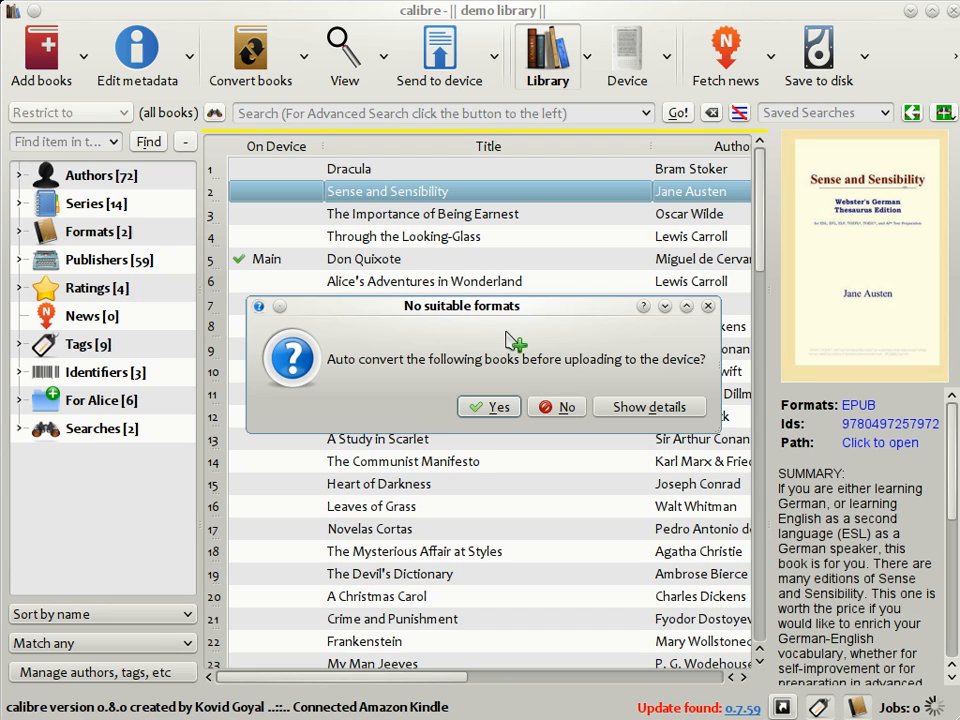
left_click(499, 409)
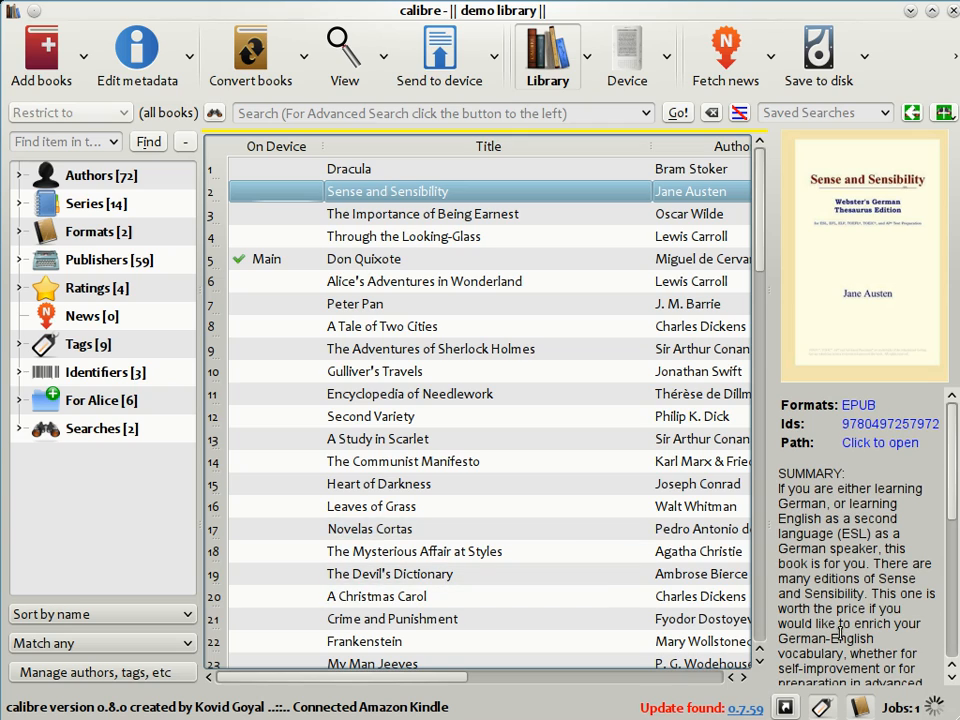
Show the list of running jobs and widen its Job column to follow the conversion of Sense and Sensibility.
left_click(936, 710)
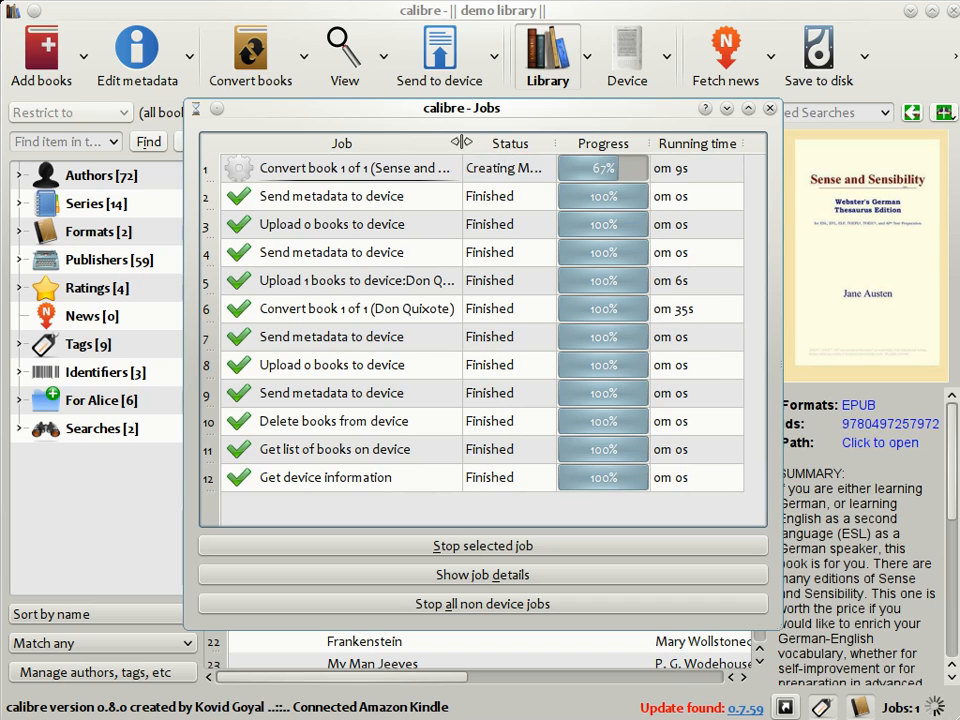
left_click_drag(460, 143, 487, 143)
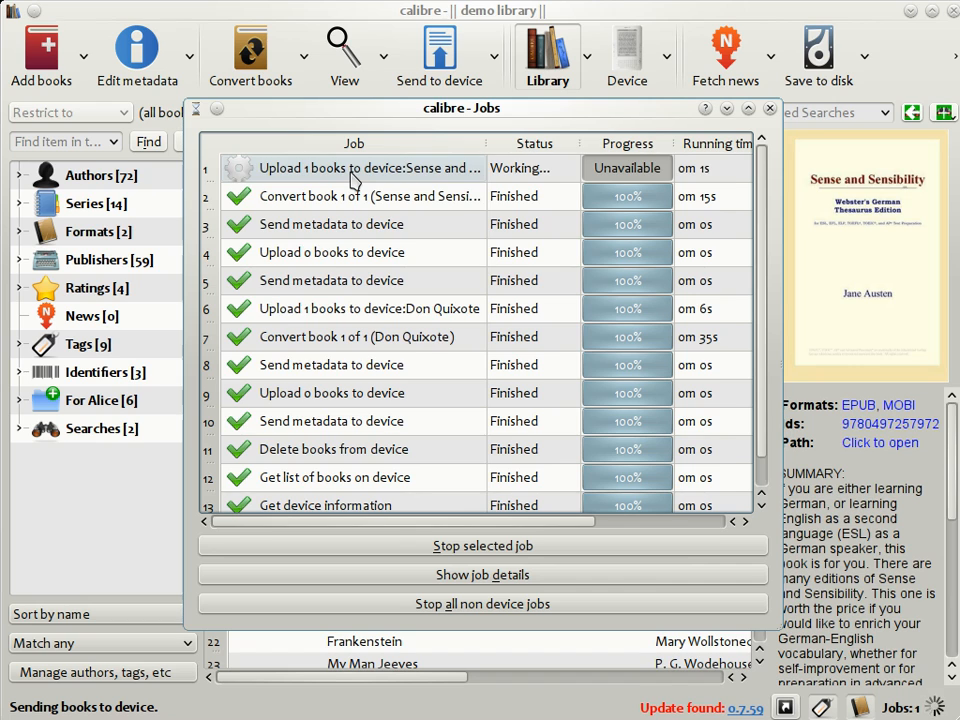
Close the job list and compare the library entries for Dracula and Sense and Sensibility, ending on Sense and Sensibility.
left_click(769, 108)
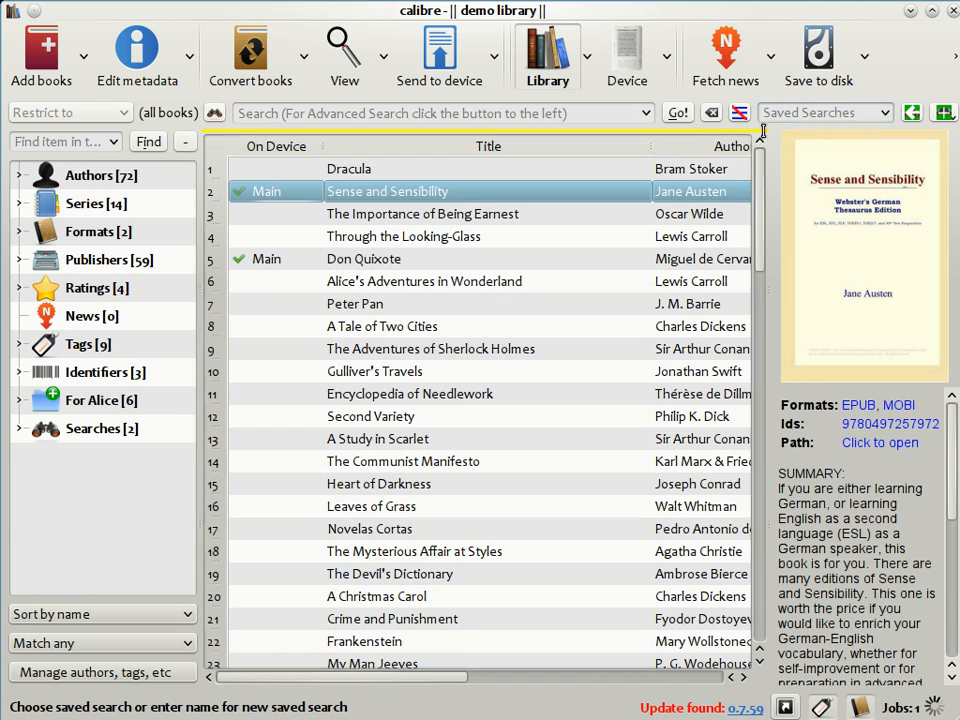
left_click(424, 170)
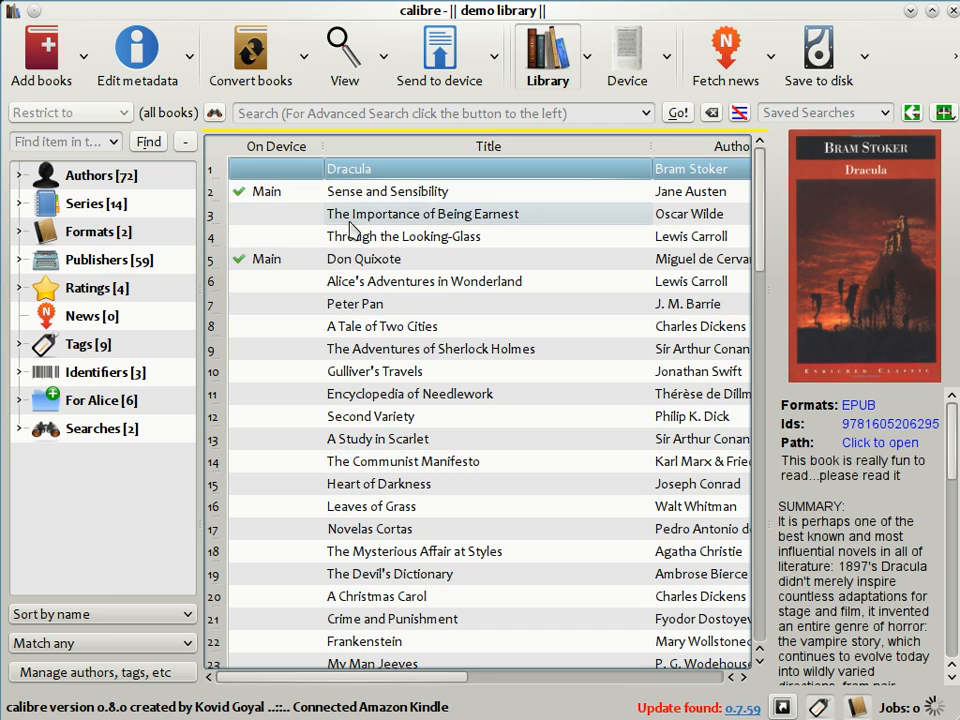
left_click(378, 199)
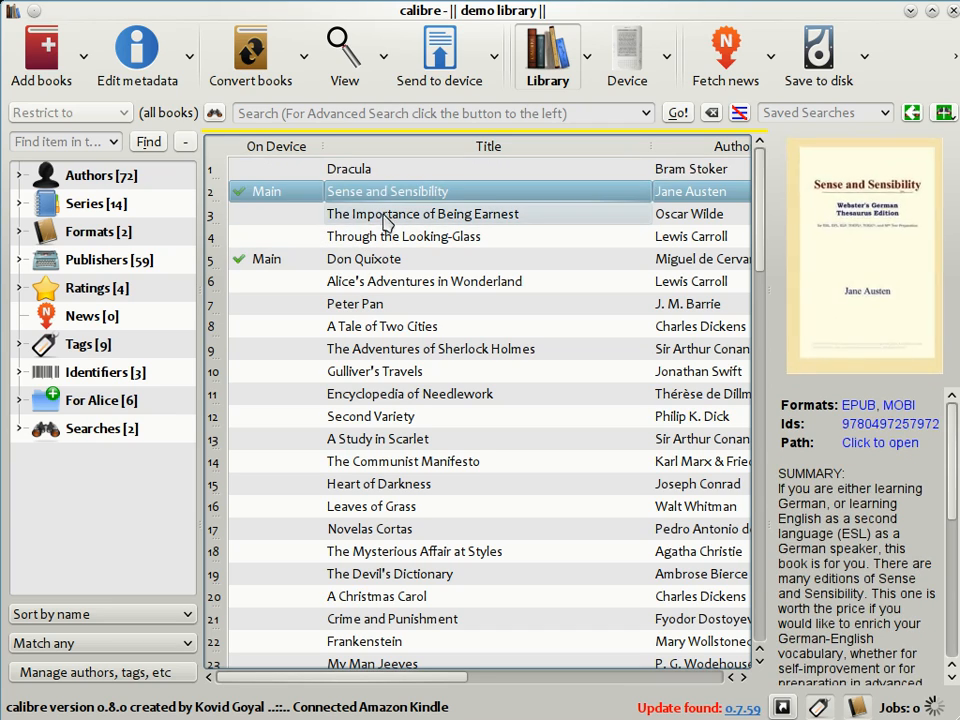
key("Down")
left_click(386, 190)
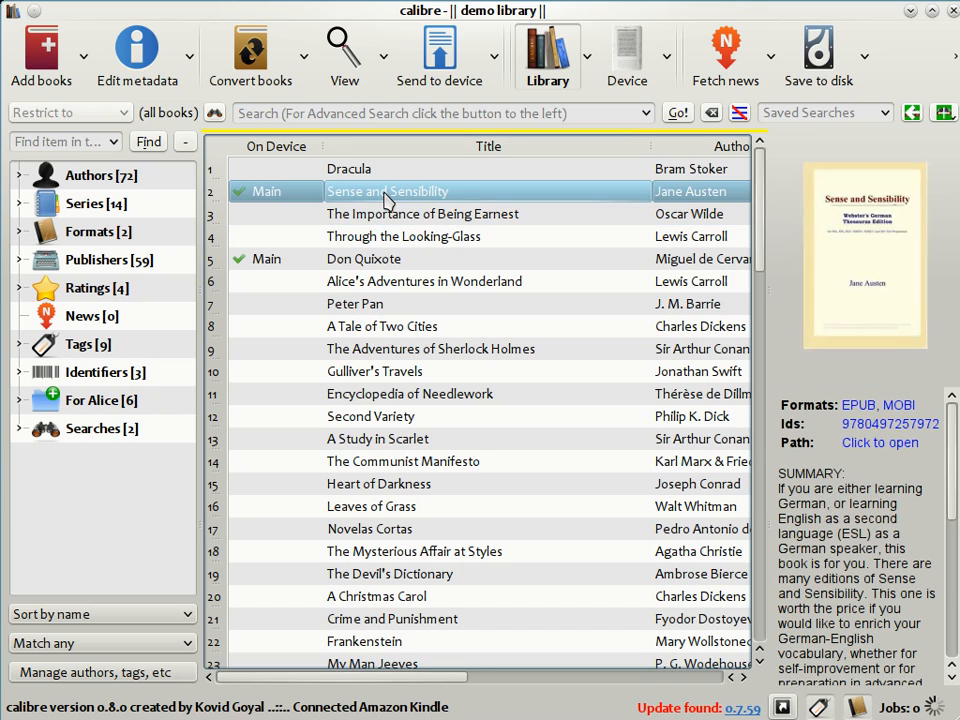
Add Foundation and Earth from the connected device to the library and return to the library's book list.
left_click(618, 80)
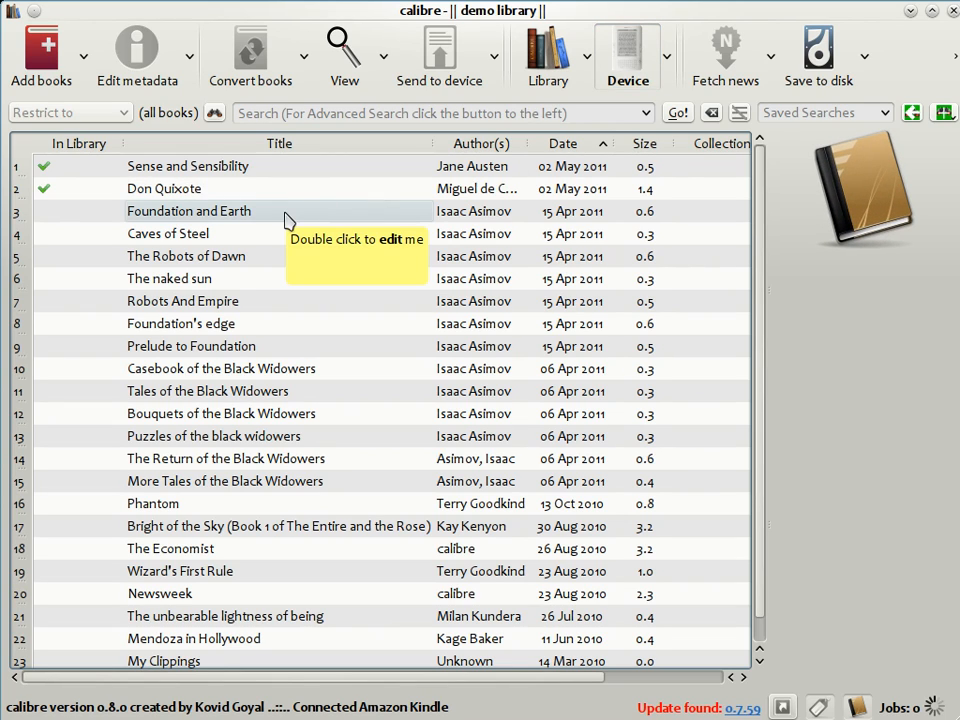
right_click(227, 216)
mouse_move(291, 262)
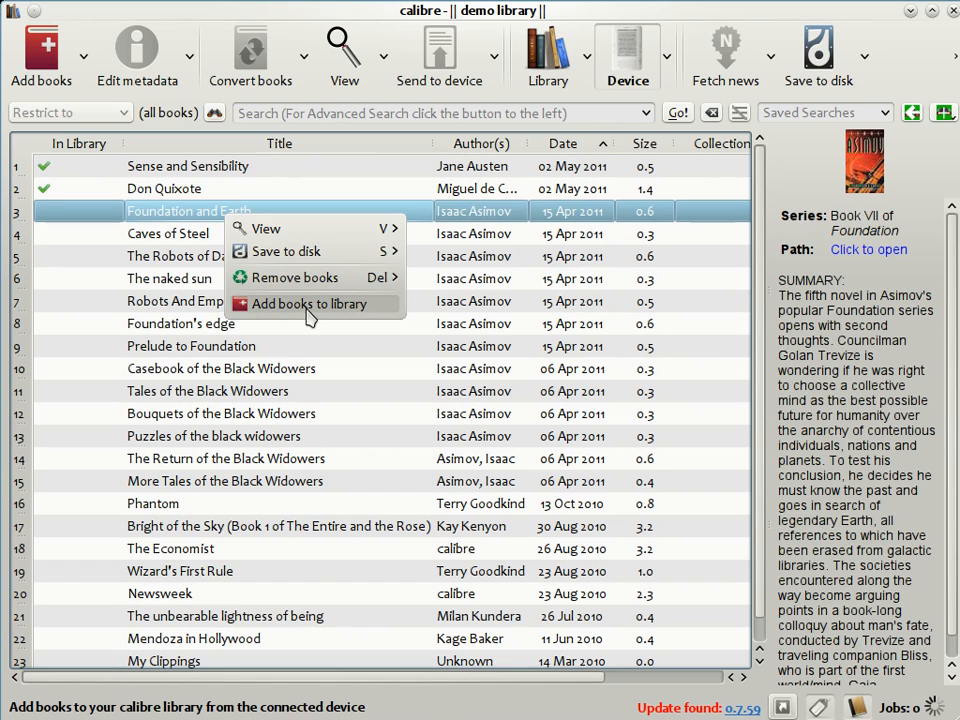
left_click(310, 316)
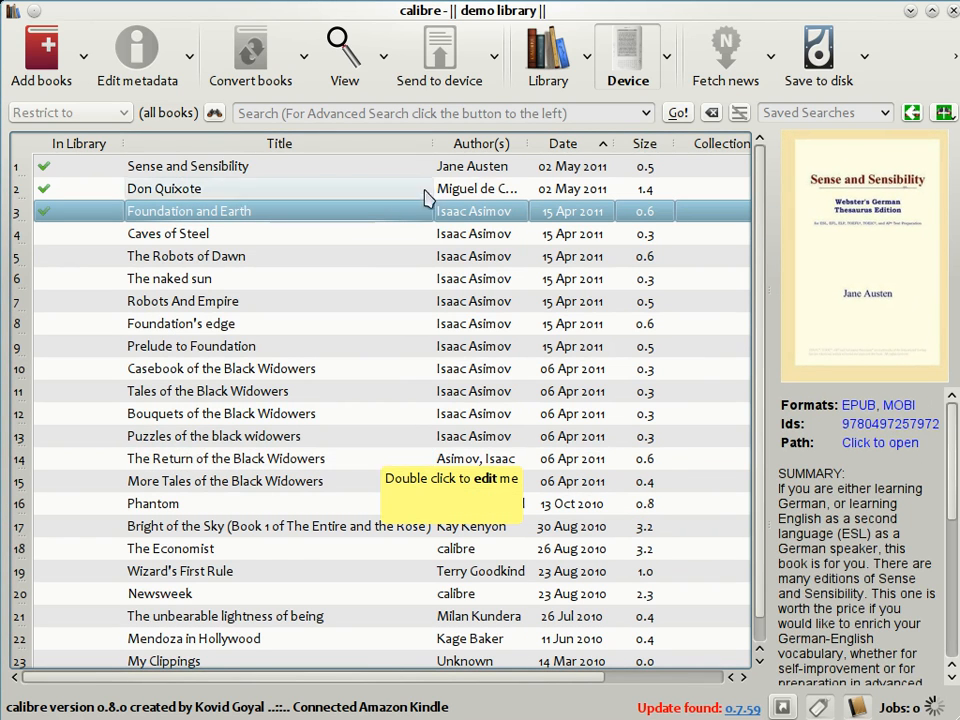
left_click(547, 60)
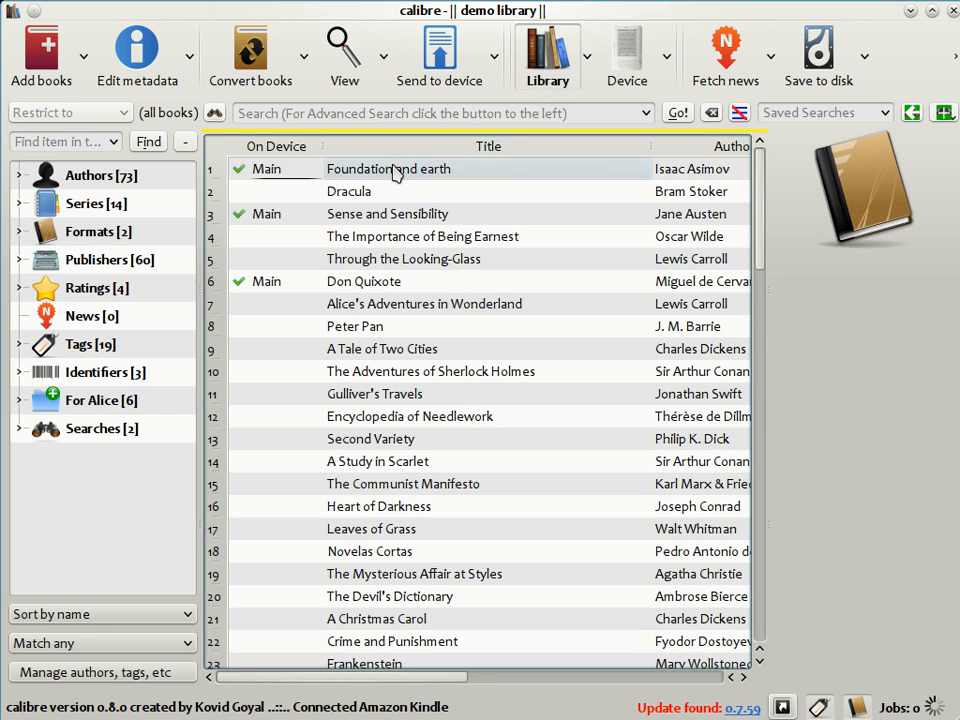
left_click(410, 218)
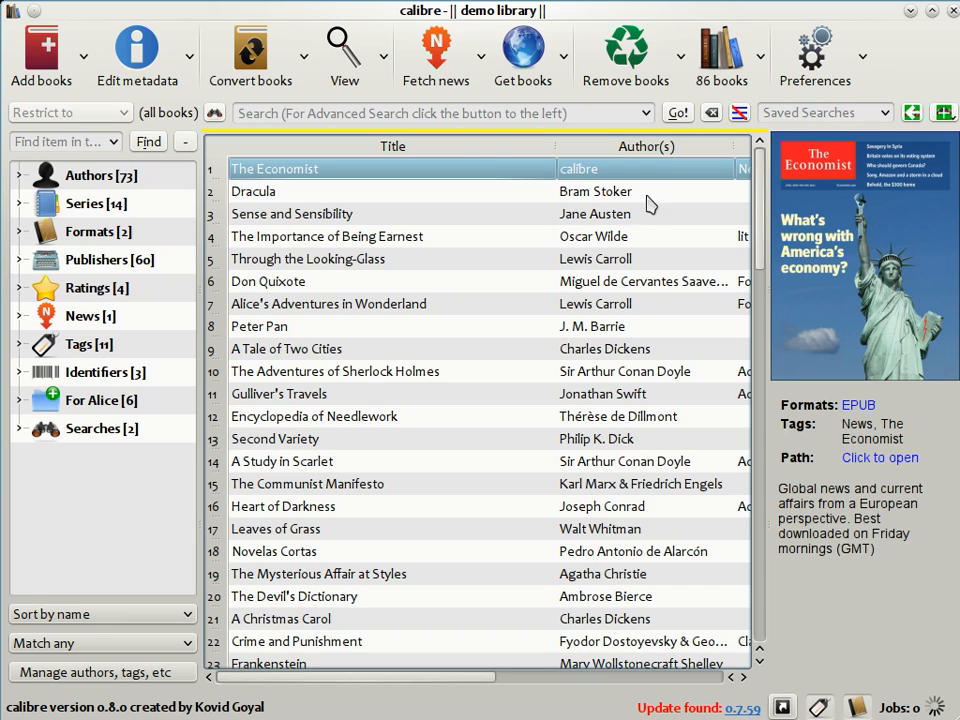
Open the news download scheduler and browse its languages and the sources in the main English group.
left_click(441, 63)
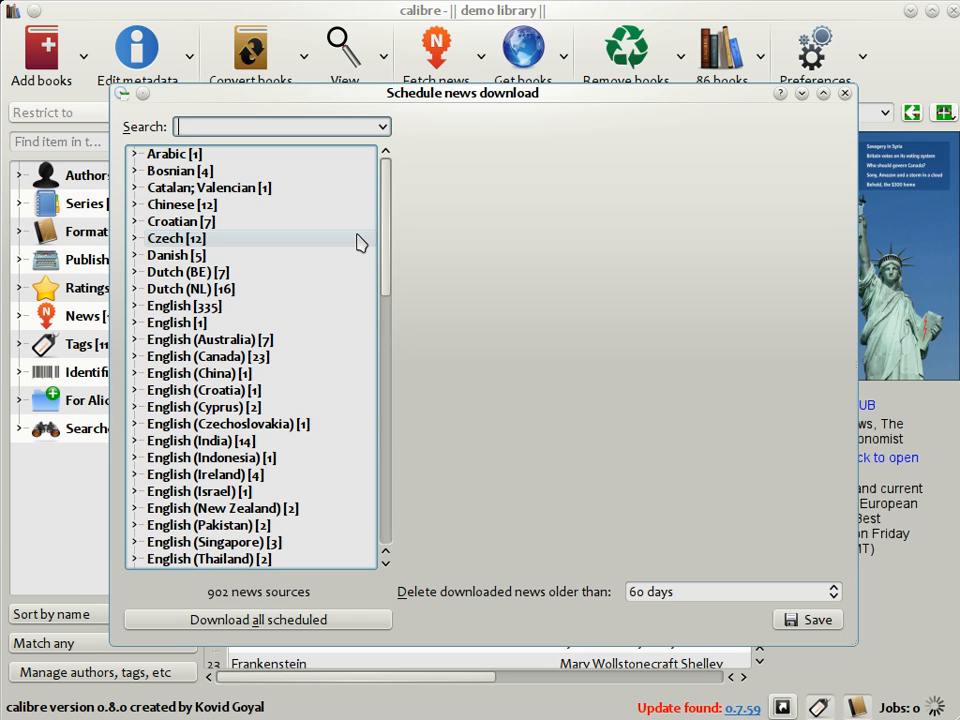
scroll(360, 242, "down", 3)
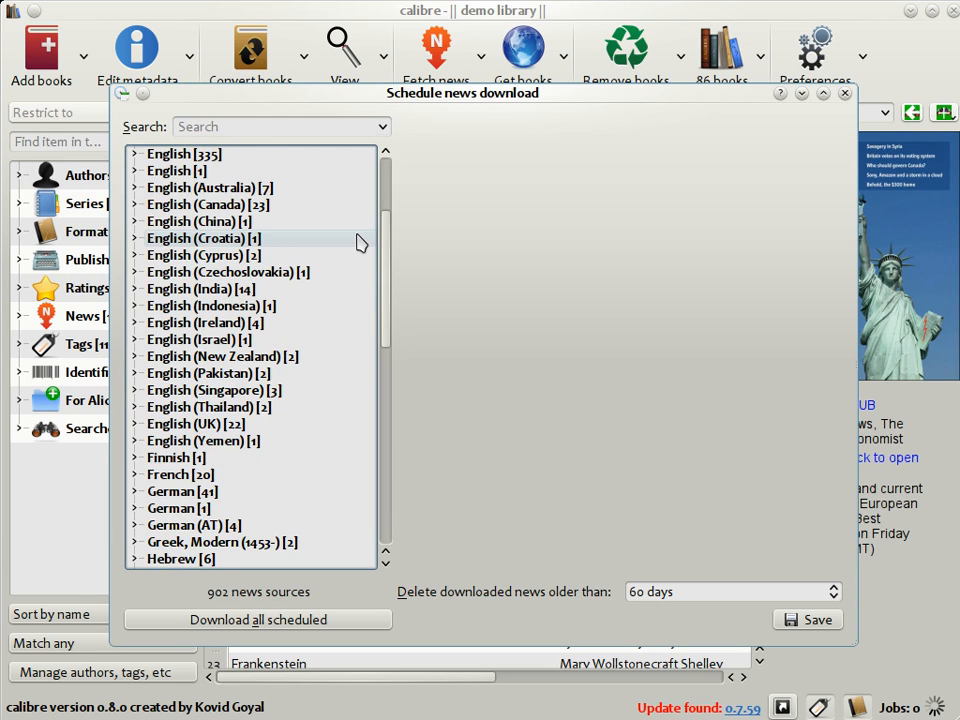
scroll(360, 242, "down", 5)
scroll(360, 242, "up", 8)
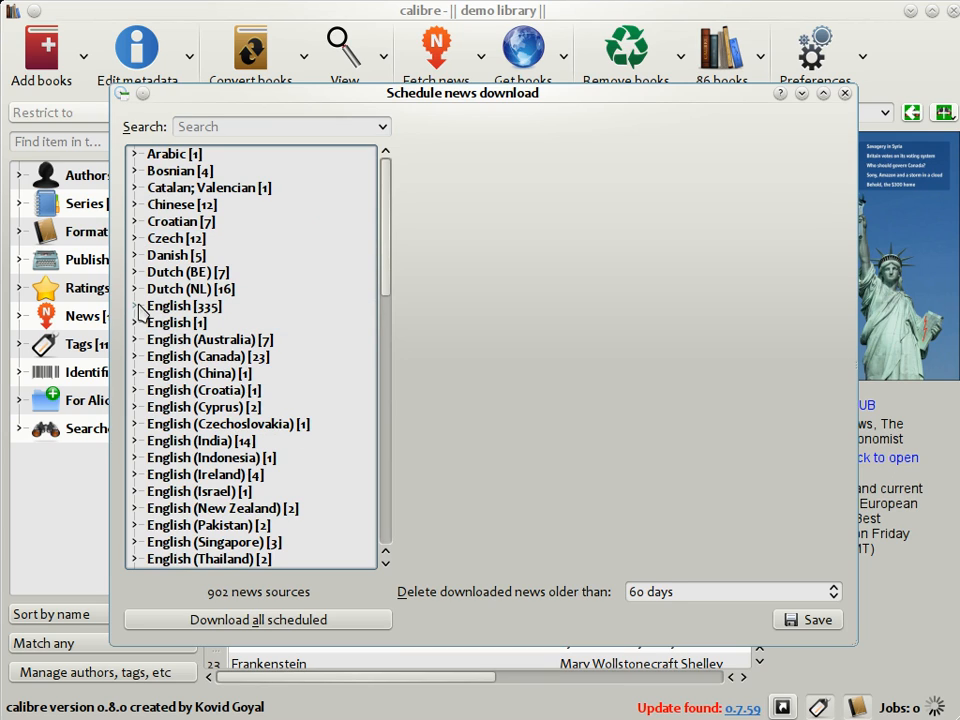
left_click(135, 305)
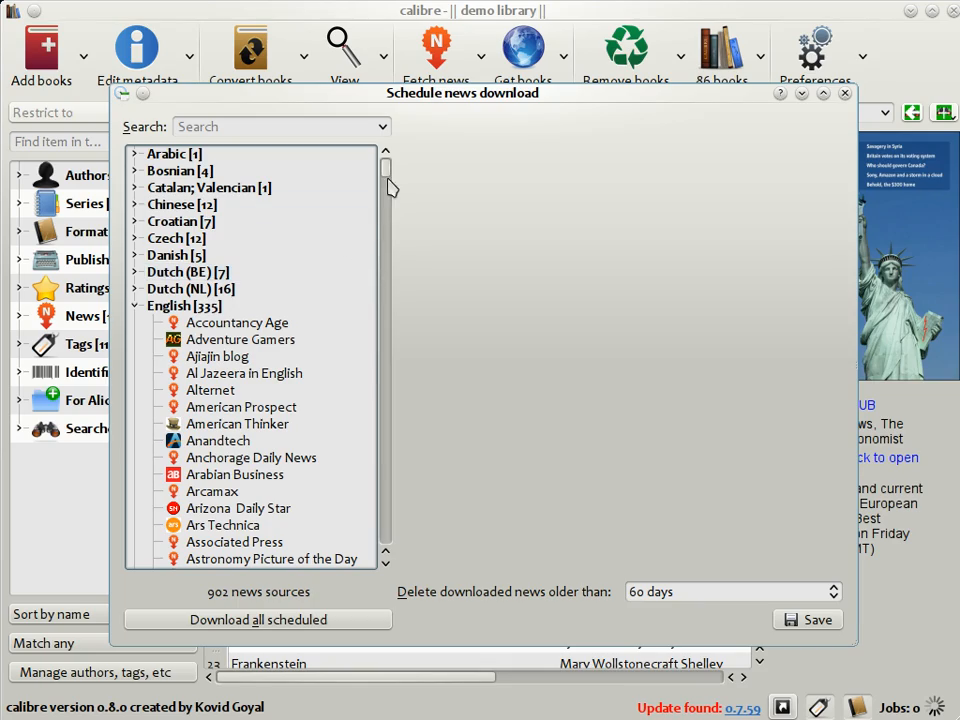
mouse_move(388, 184)
left_mouse_down()
mouse_move(390, 282)
mouse_move(394, 171)
left_mouse_up()
Search the news sources for Economist, download The Economist immediately, and save the scheduler settings.
left_click(243, 130)
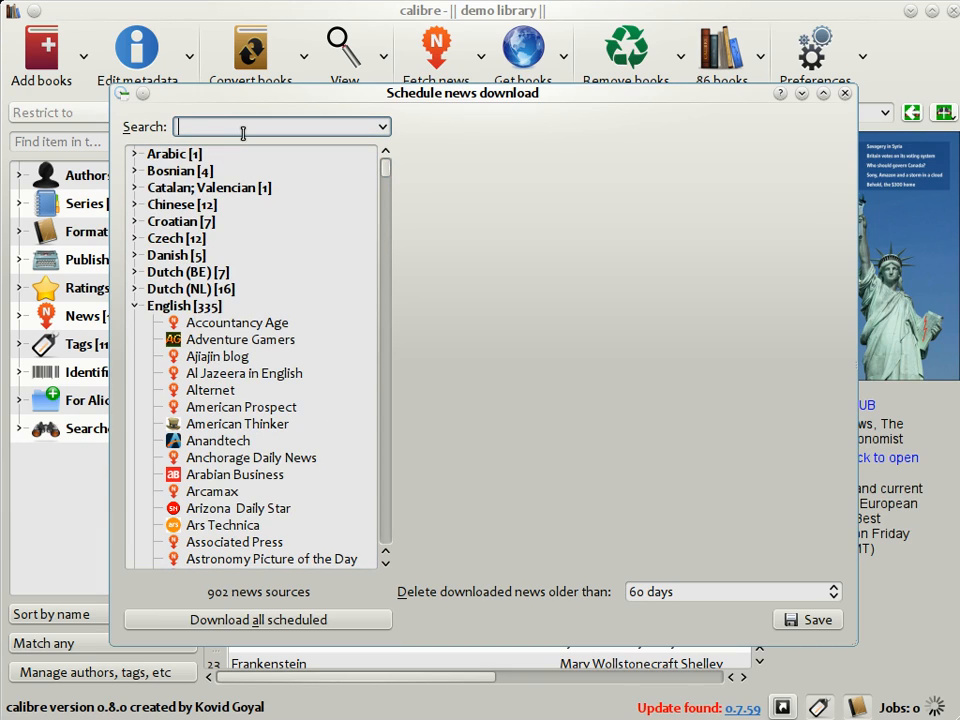
type("Economist")
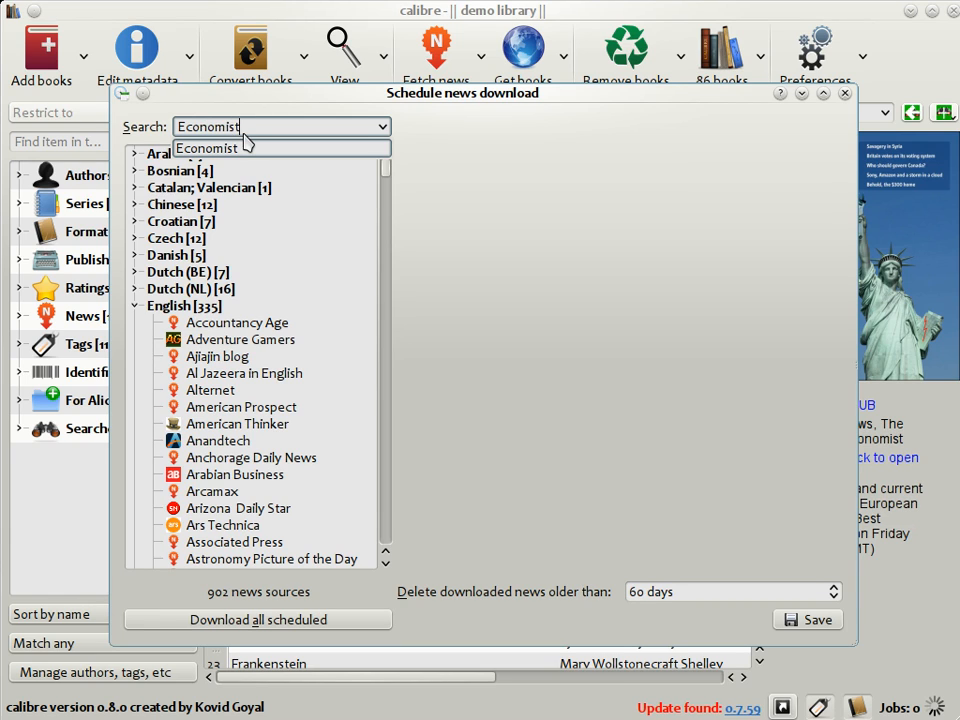
key("Return")
left_click(272, 175)
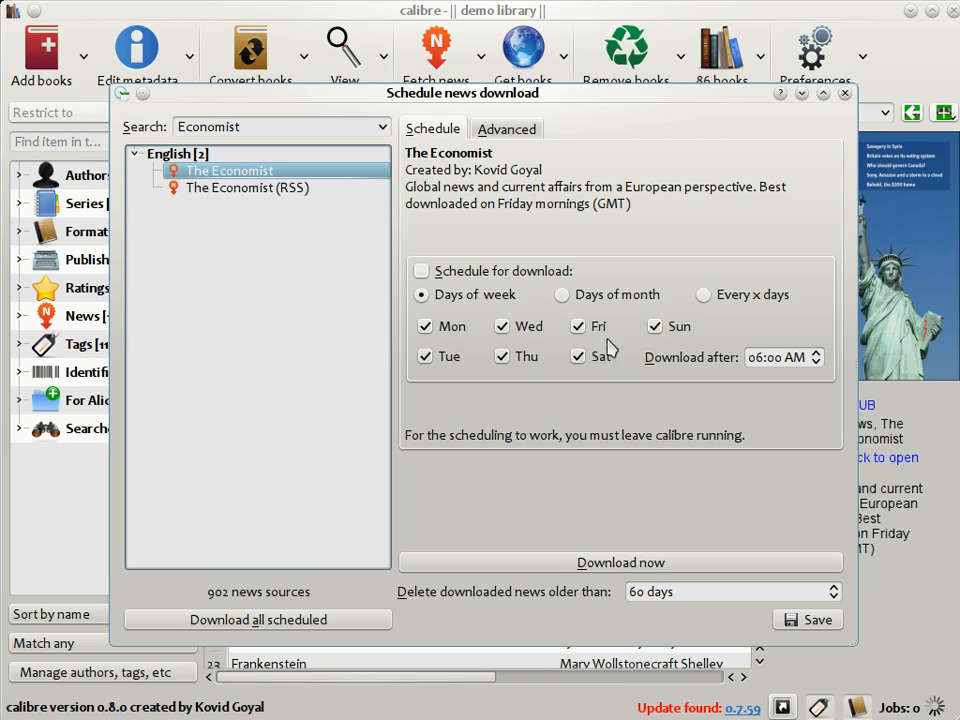
left_click(603, 563)
left_click(812, 621)
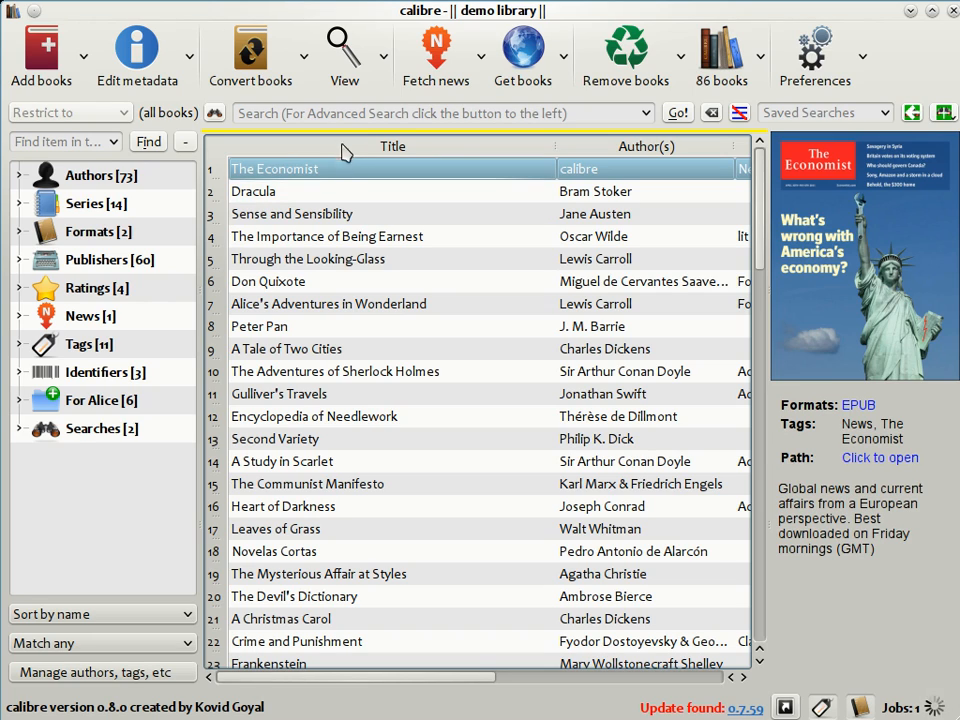
Open The Economist in the e-book viewer and page from its cover into the first articles.
left_click(340, 46)
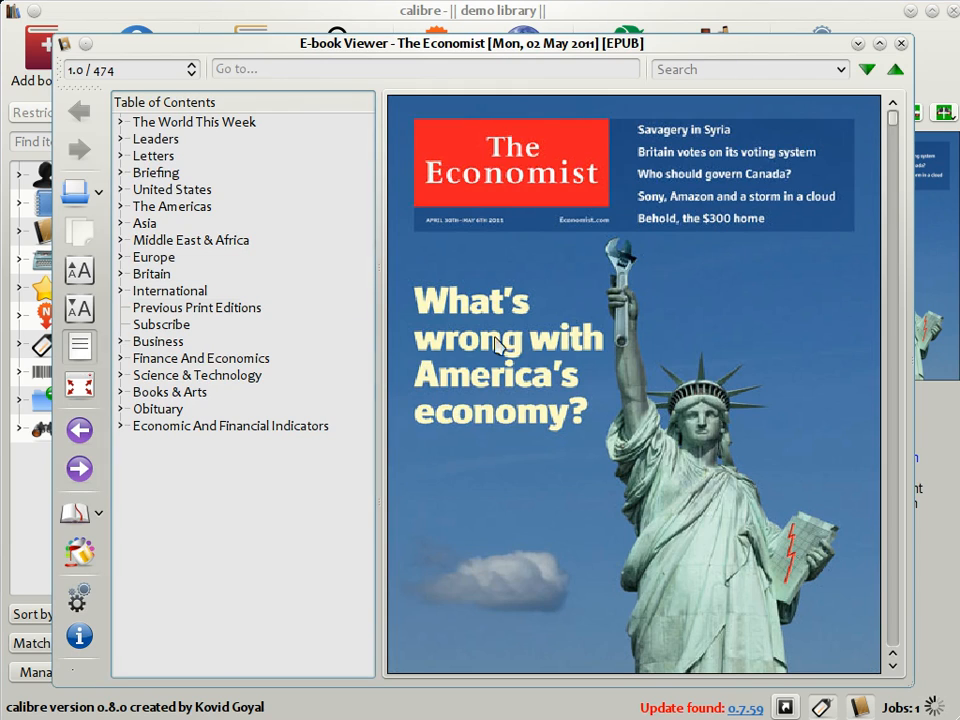
scroll(566, 392, "down", 3)
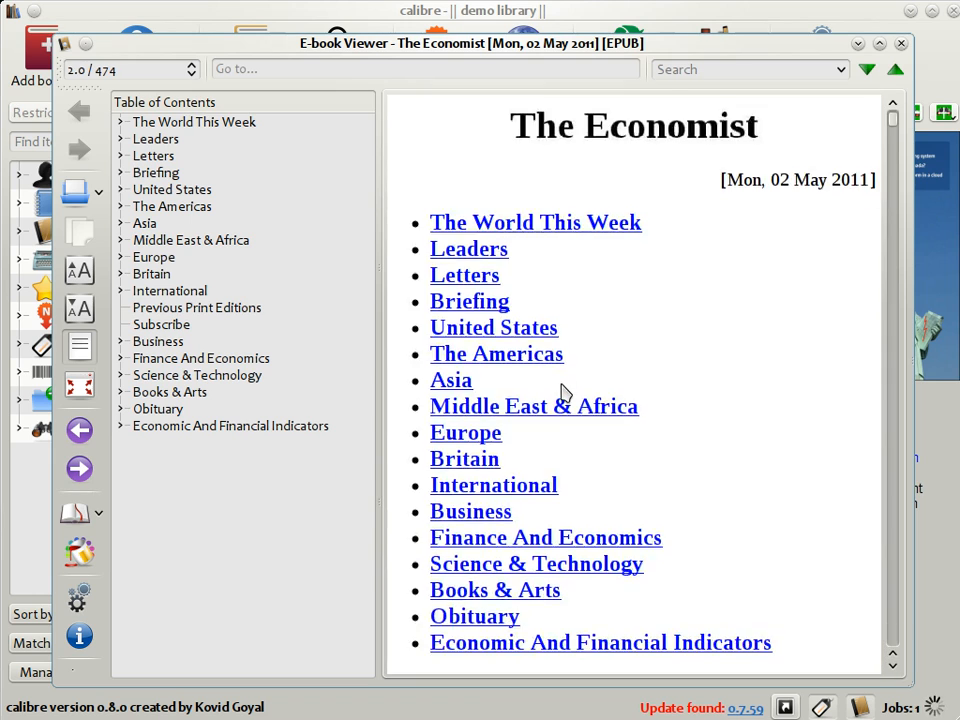
scroll(566, 392, "down", 2)
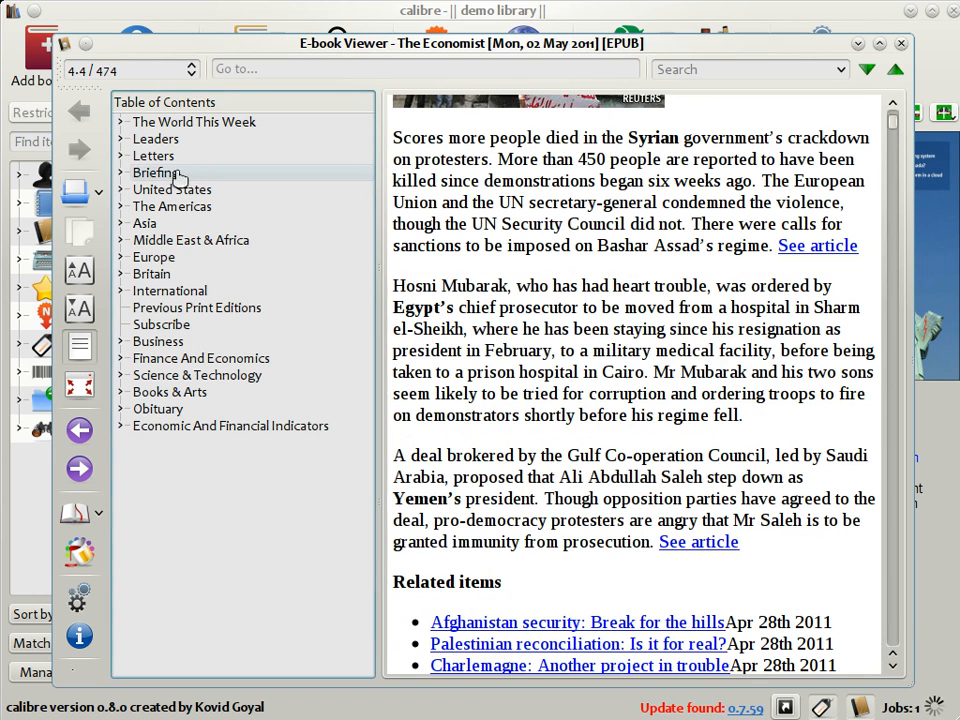
Use the table of contents to read the Constitutional reform article in Briefing and the Canada and Colombia articles in The Americas.
left_click(121, 174)
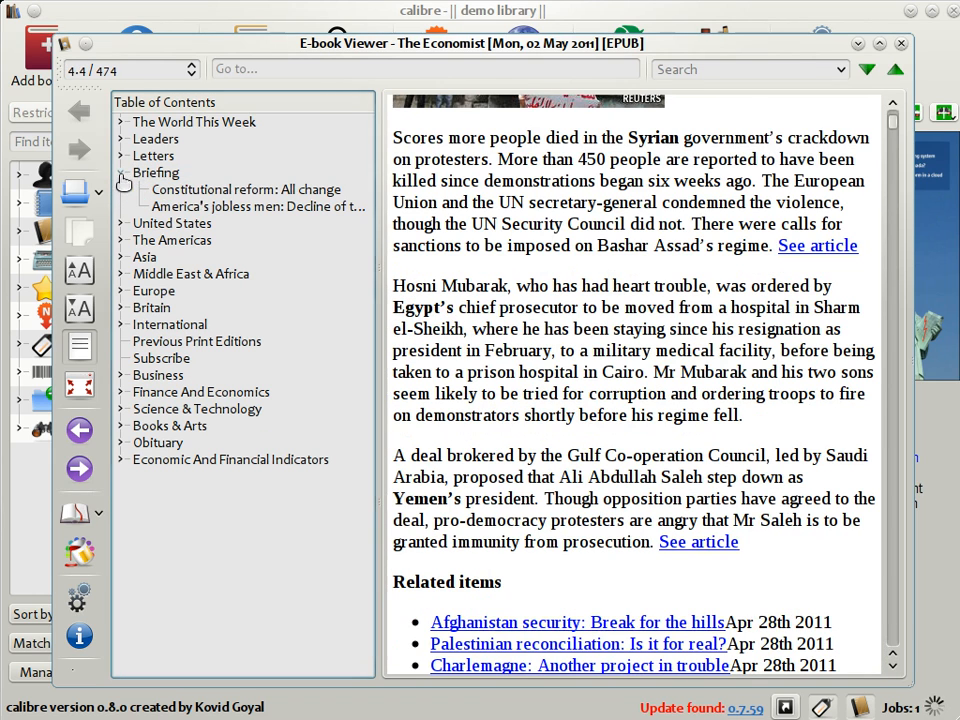
left_click(191, 190)
left_click(121, 240)
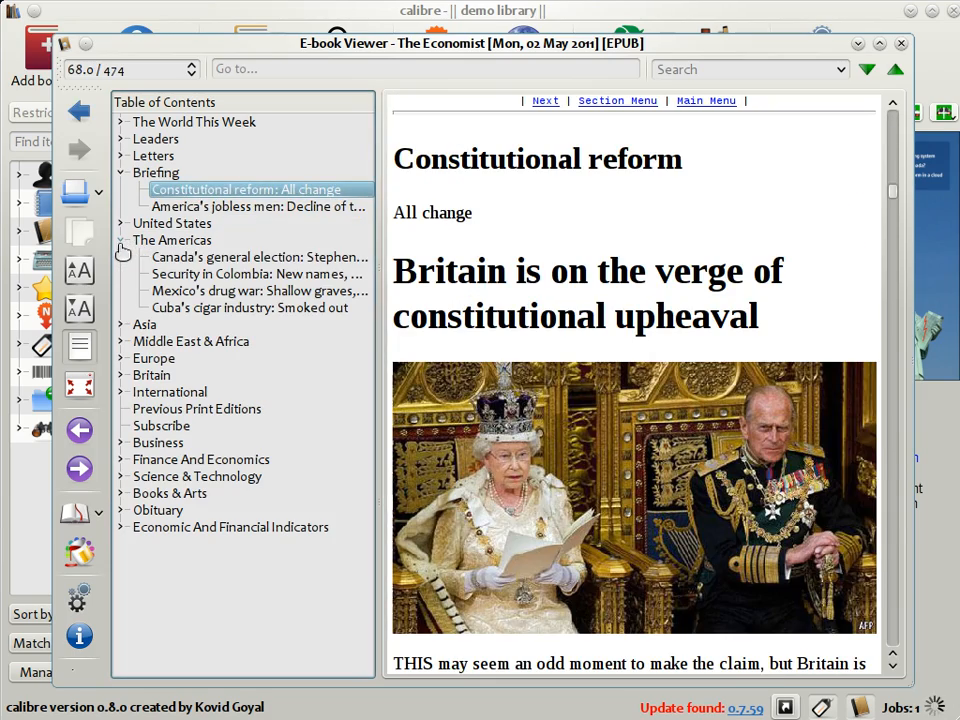
left_click(190, 257)
left_click(185, 274)
scroll(530, 340, "down", 10)
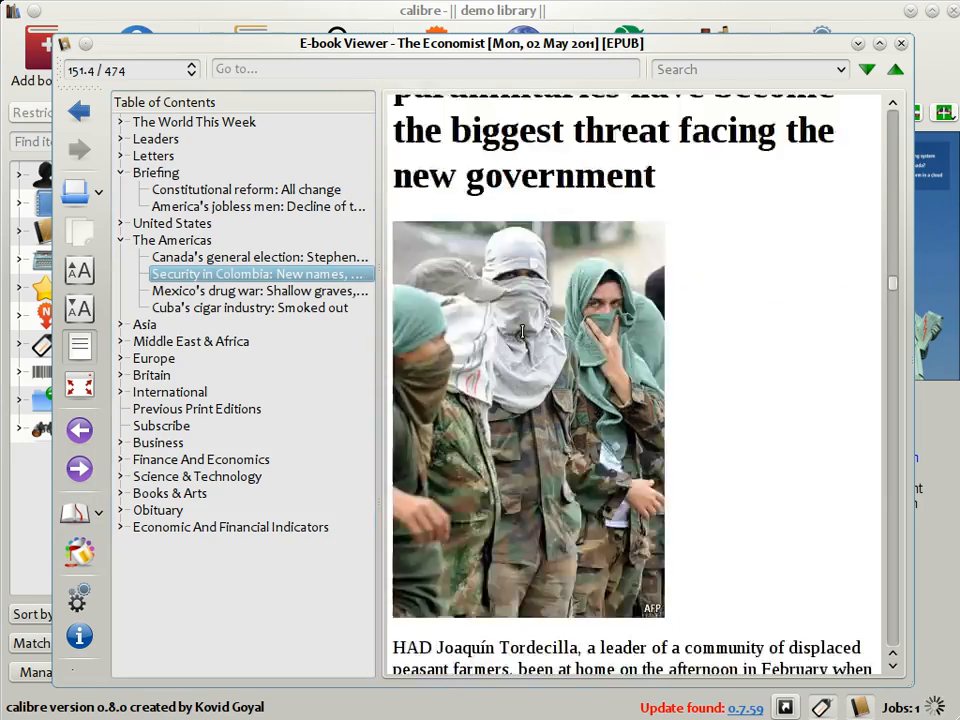
scroll(530, 340, "down", 15)
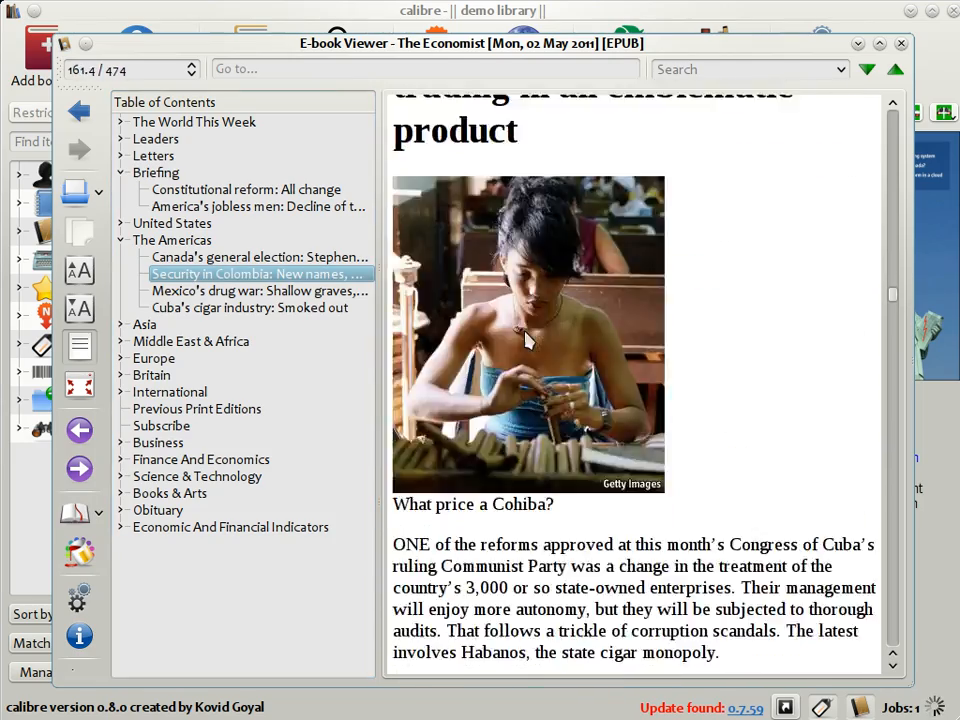
Read the France, Turkish opposition and political parties articles in the Europe section, and close the e-book viewer.
left_click(121, 358)
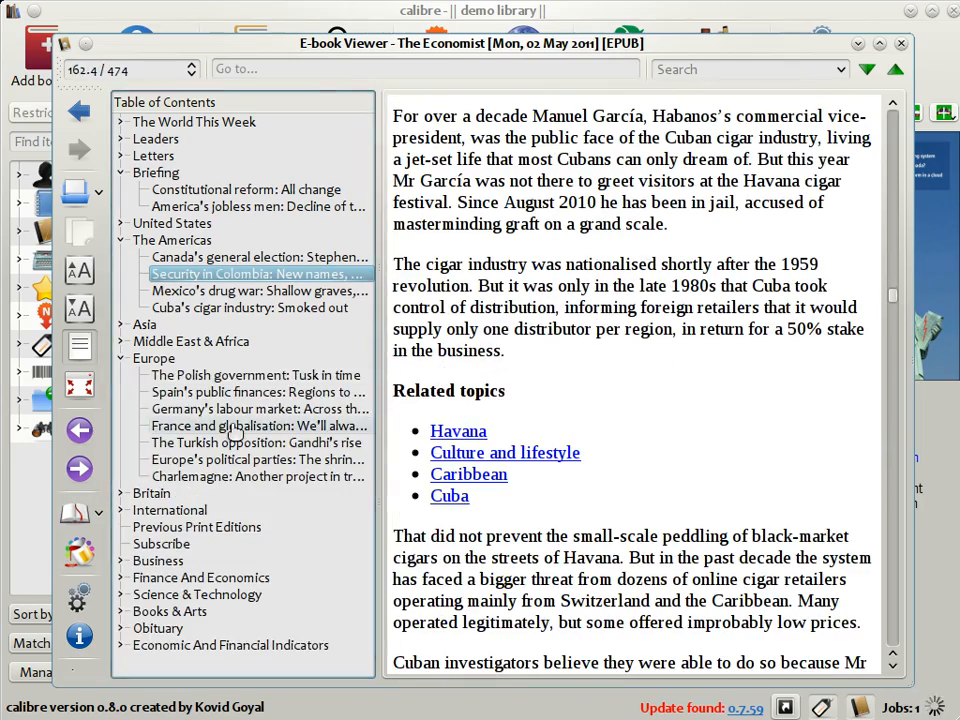
left_click(255, 426)
scroll(580, 296, "down", 3)
scroll(580, 296, "down", 15)
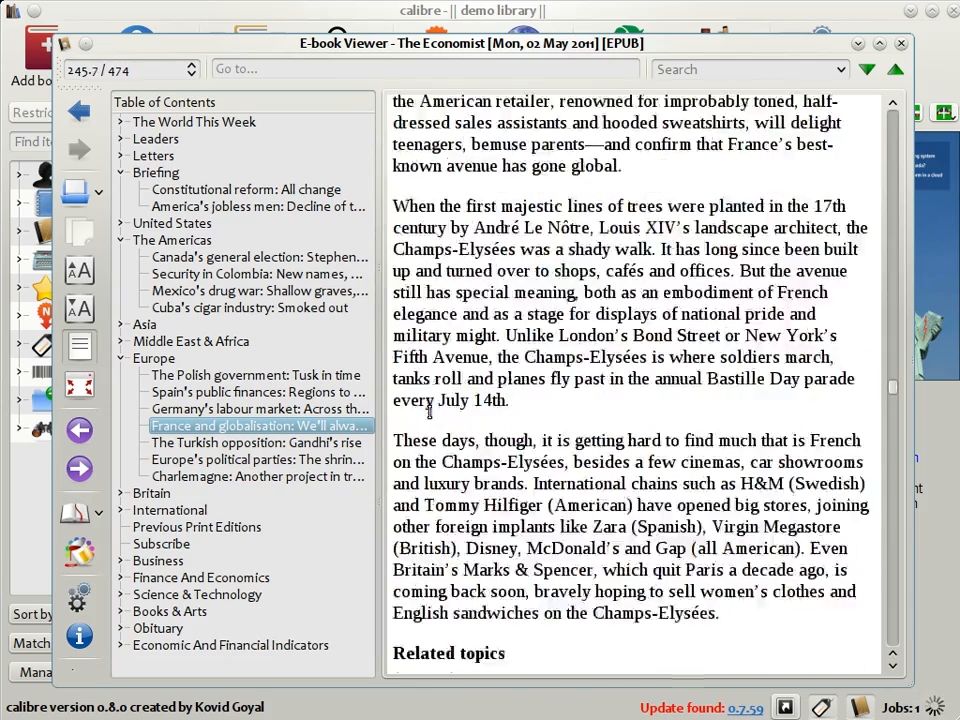
left_click(352, 442)
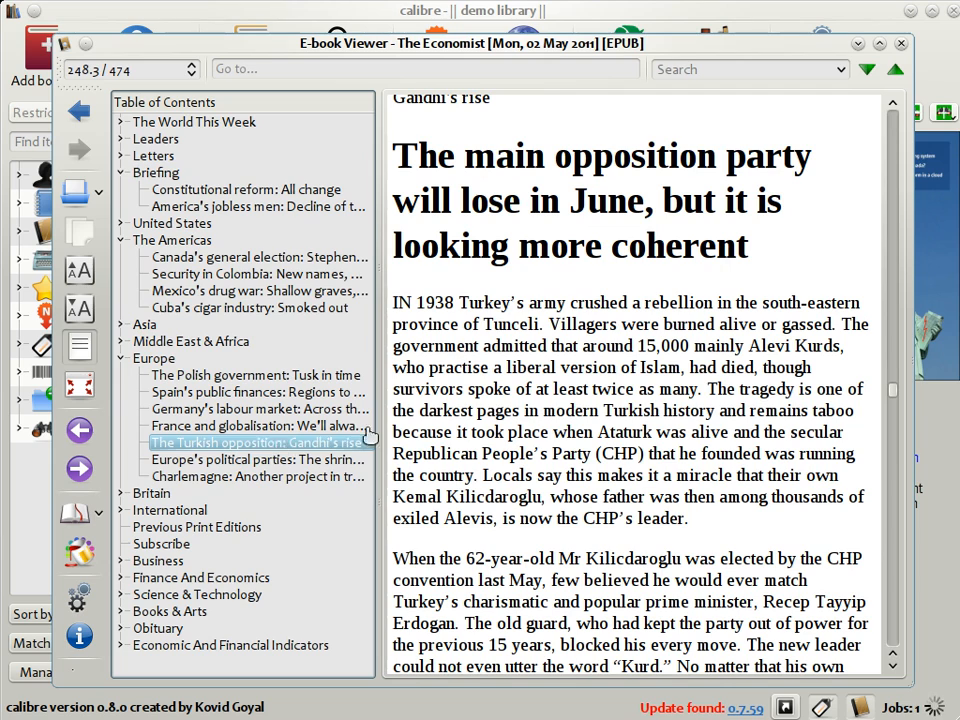
left_click(232, 460)
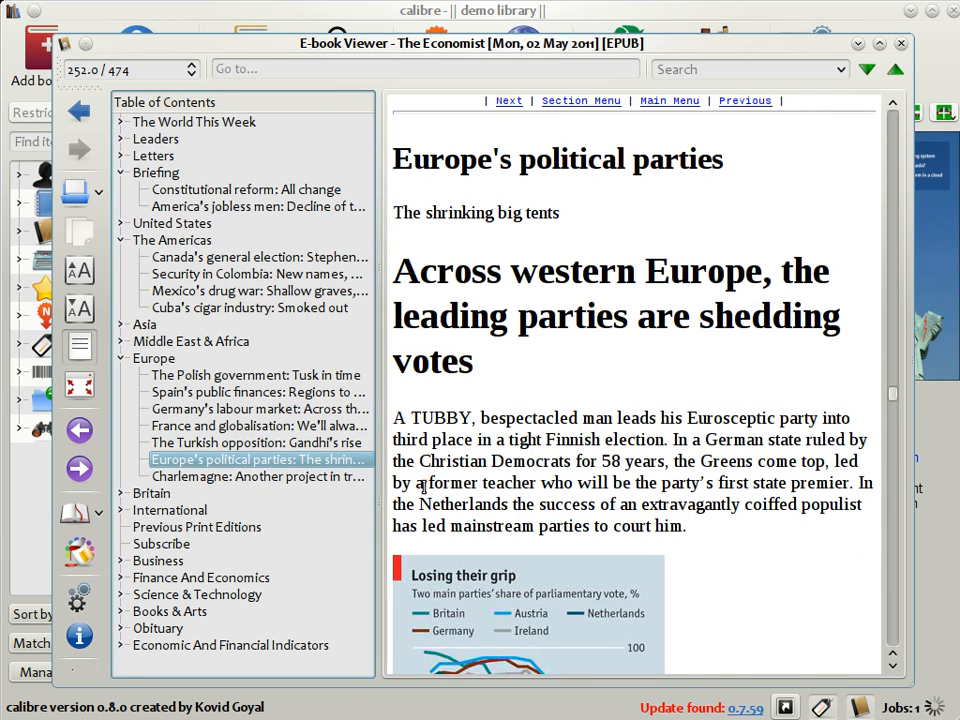
scroll(705, 160, "down", 5)
left_click(901, 43)
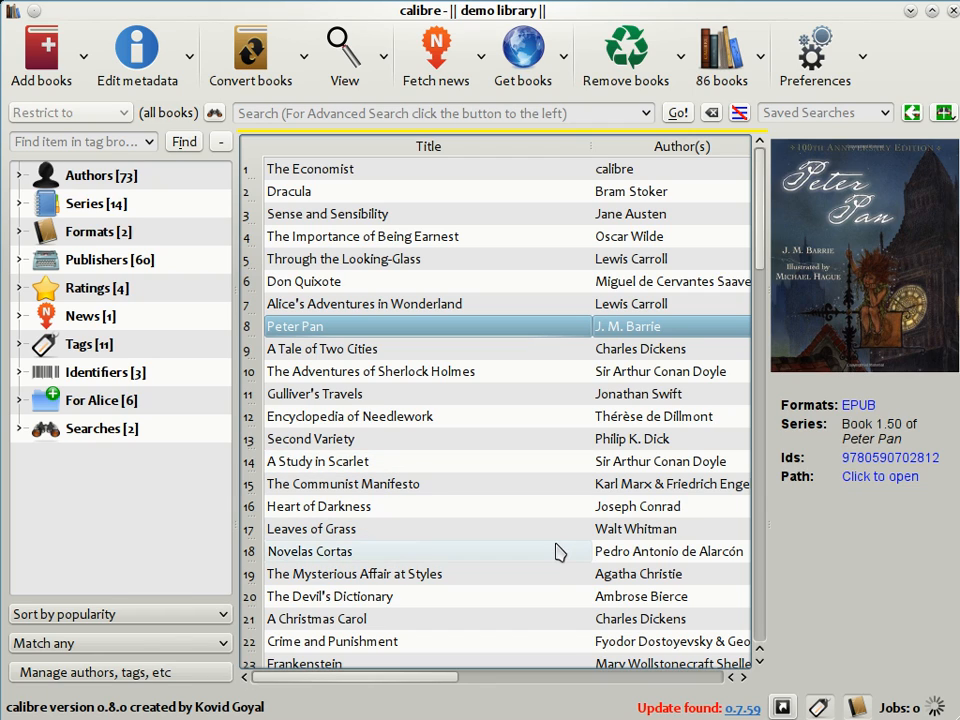
Show the cover browser and flip through the covers from Peter Pan to Encyclopedia of Needlework.
left_click(783, 707)
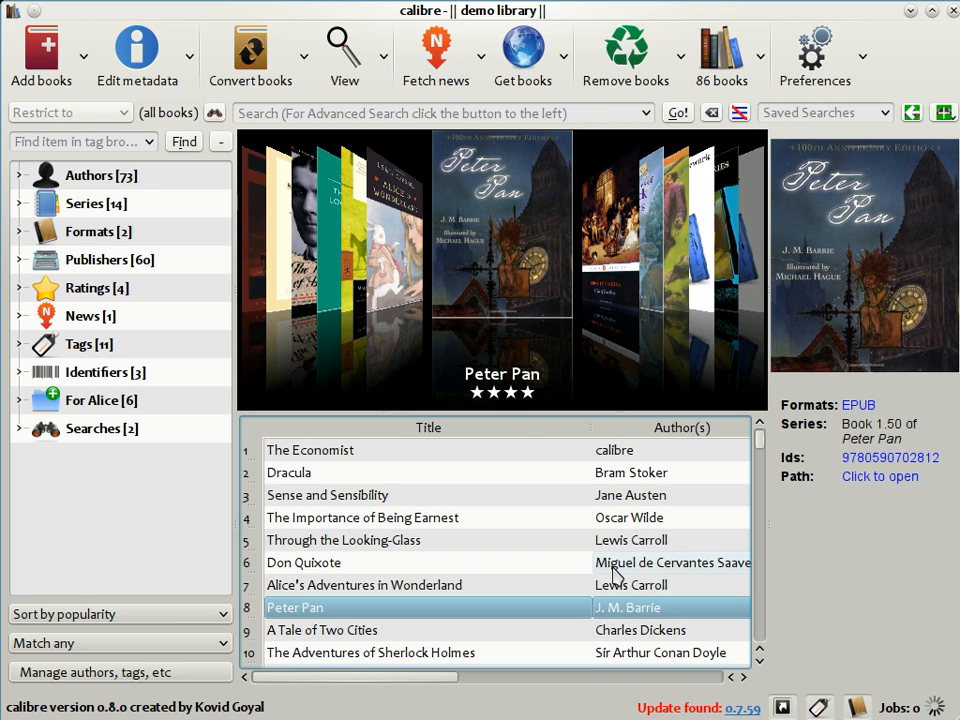
scroll(695, 273, "down", 5)
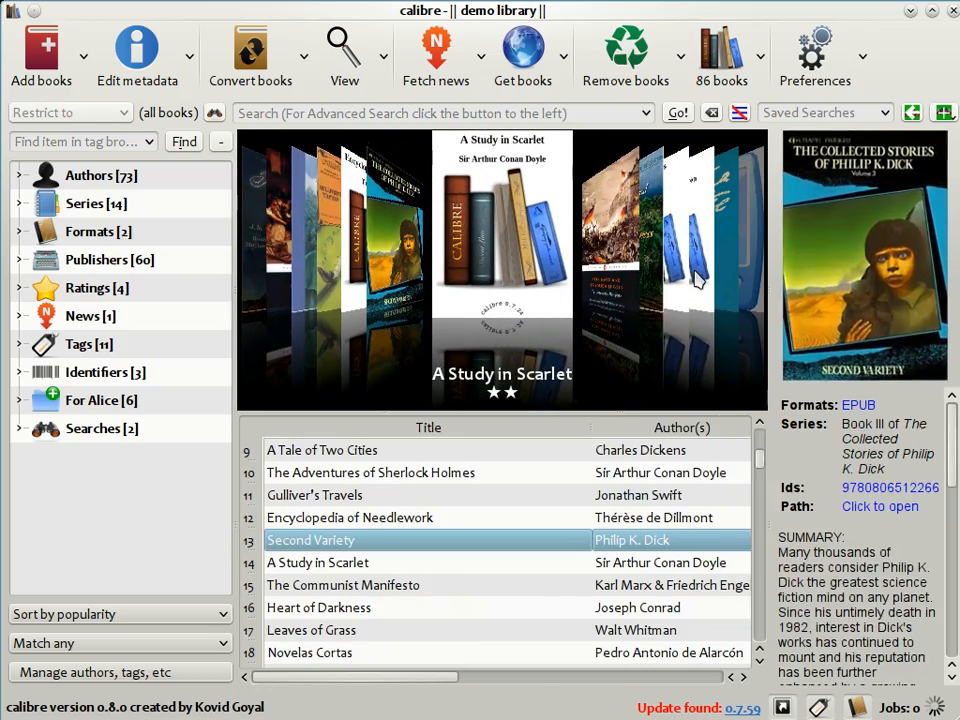
left_click(355, 277)
left_click(355, 277)
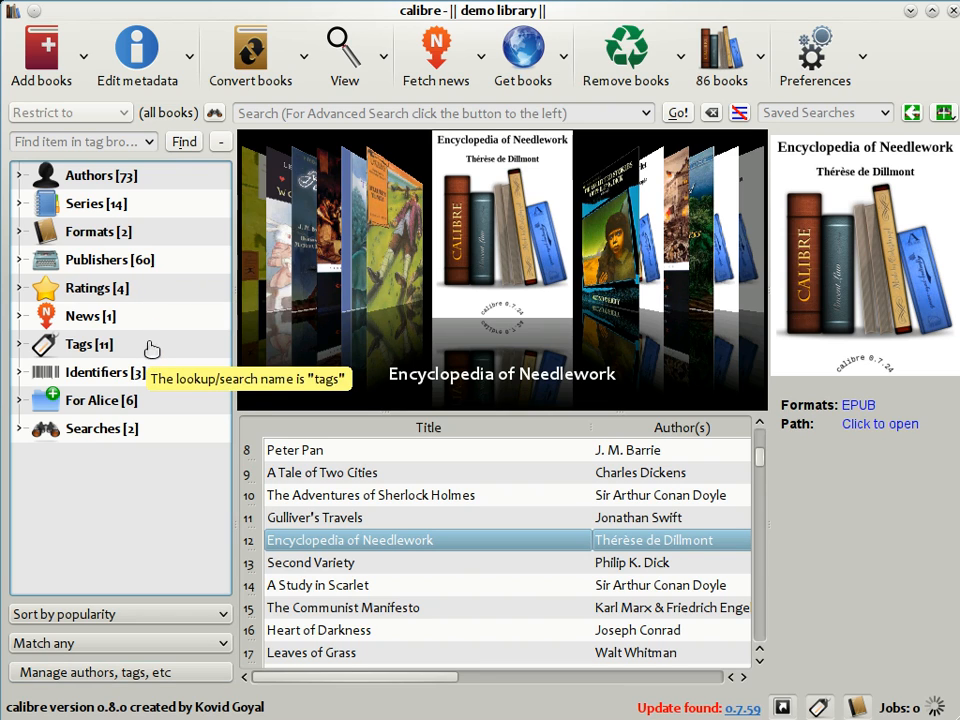
Filter the library to the books by author Franz Kafka and collapse the author list again.
left_click(20, 178)
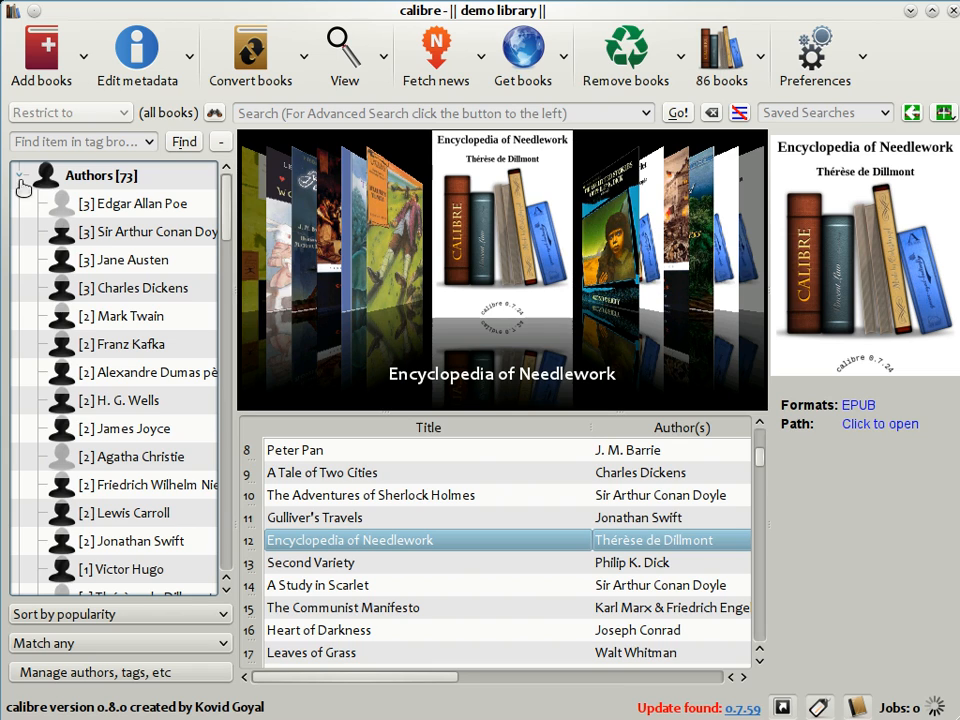
left_click(66, 346)
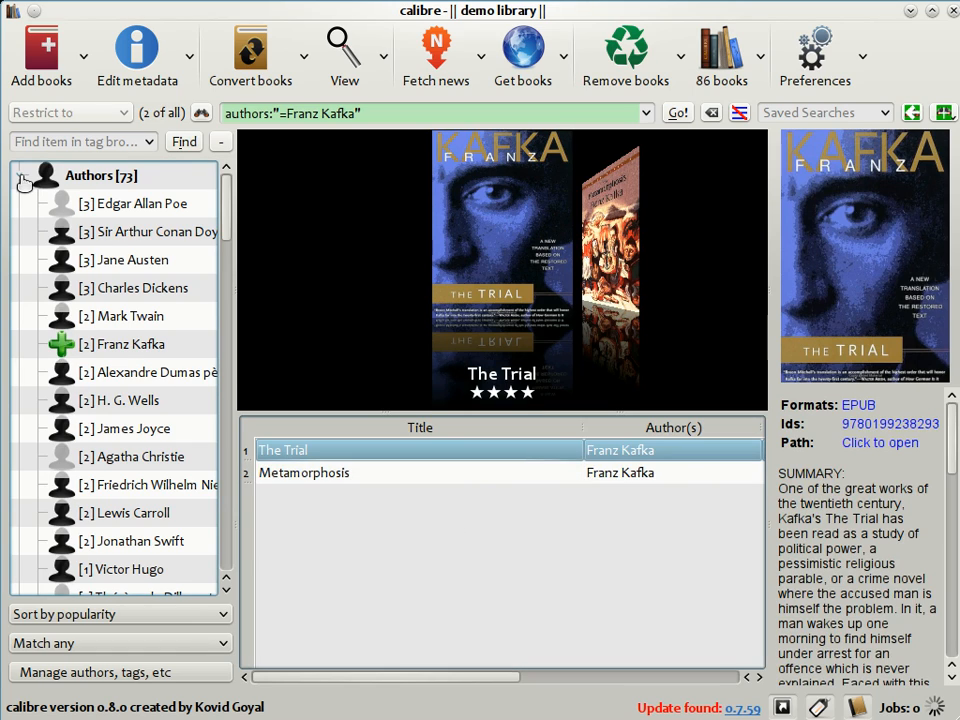
left_click(20, 176)
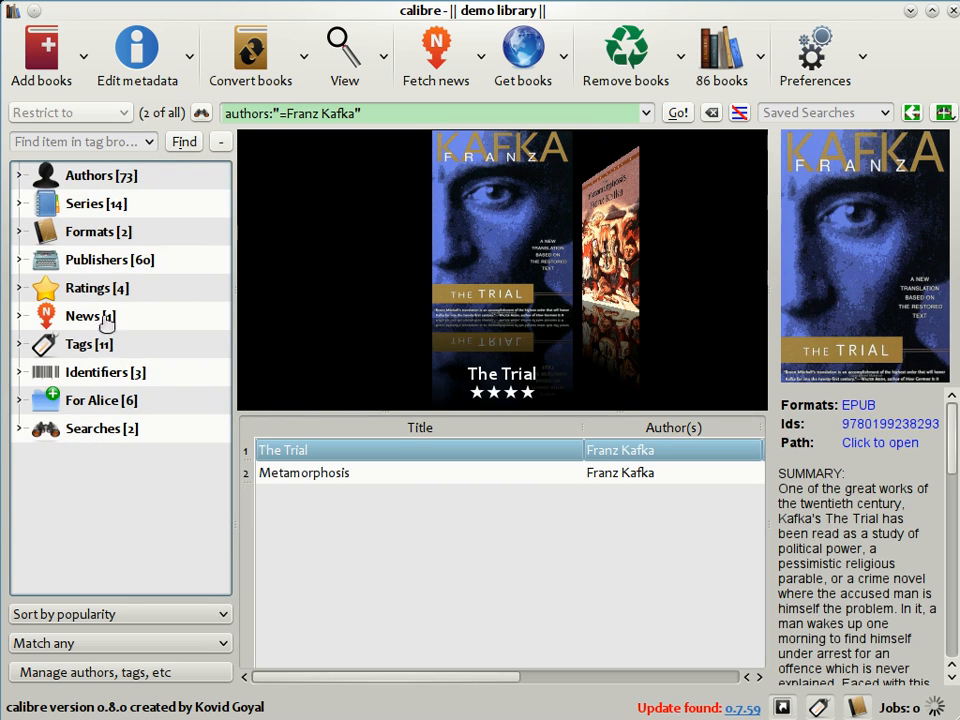
Expand the library's tags and filter the book list to the titles tagged Adventure.
left_click(19, 345)
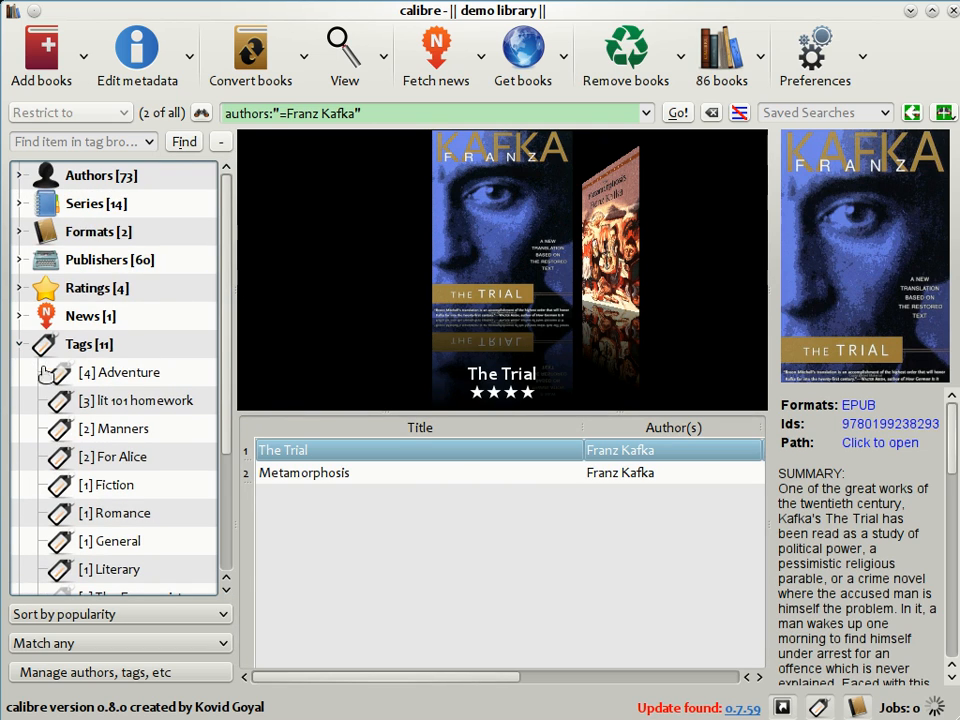
left_click(50, 373)
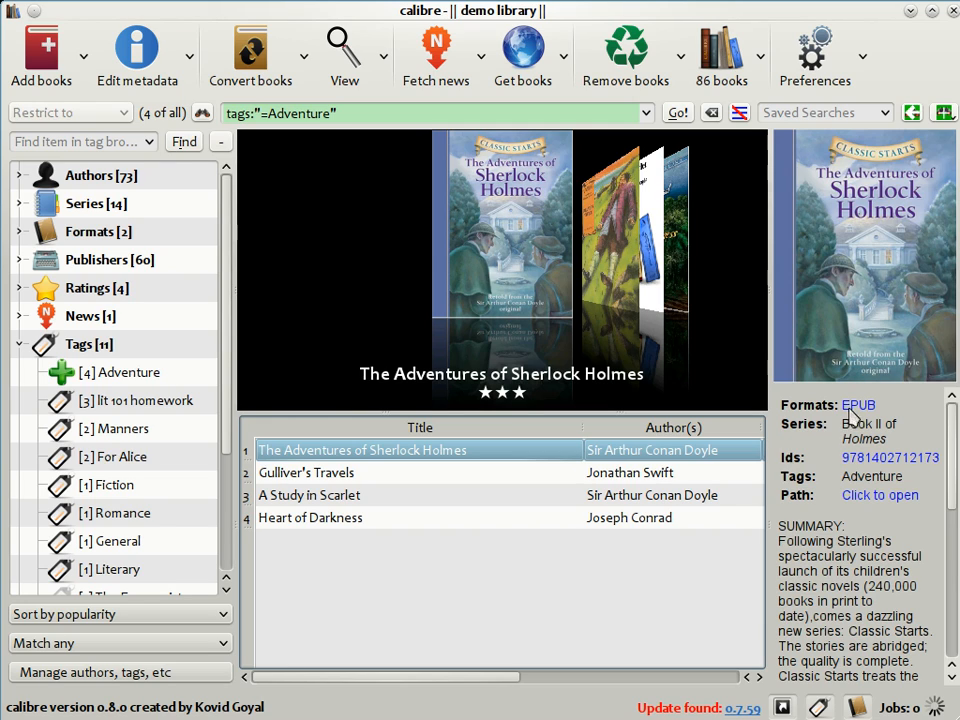
View the full book details of The Adventures of Sherlock Holmes and step forward through the details of the following books.
left_click(866, 342)
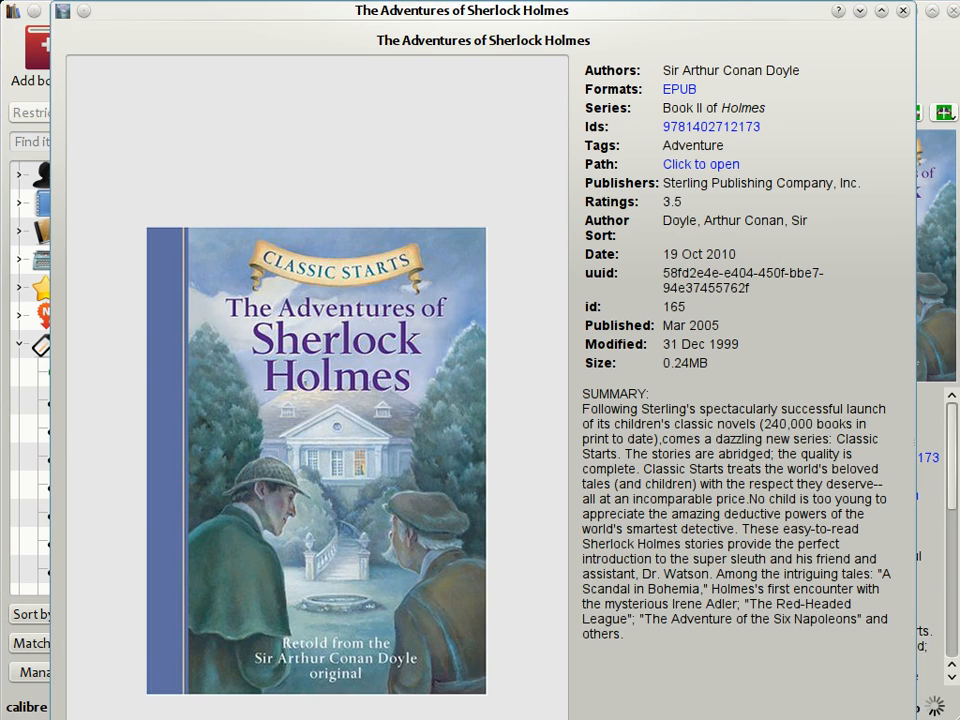
key("alt+Right")
key("alt+Right")
key("alt+Right")
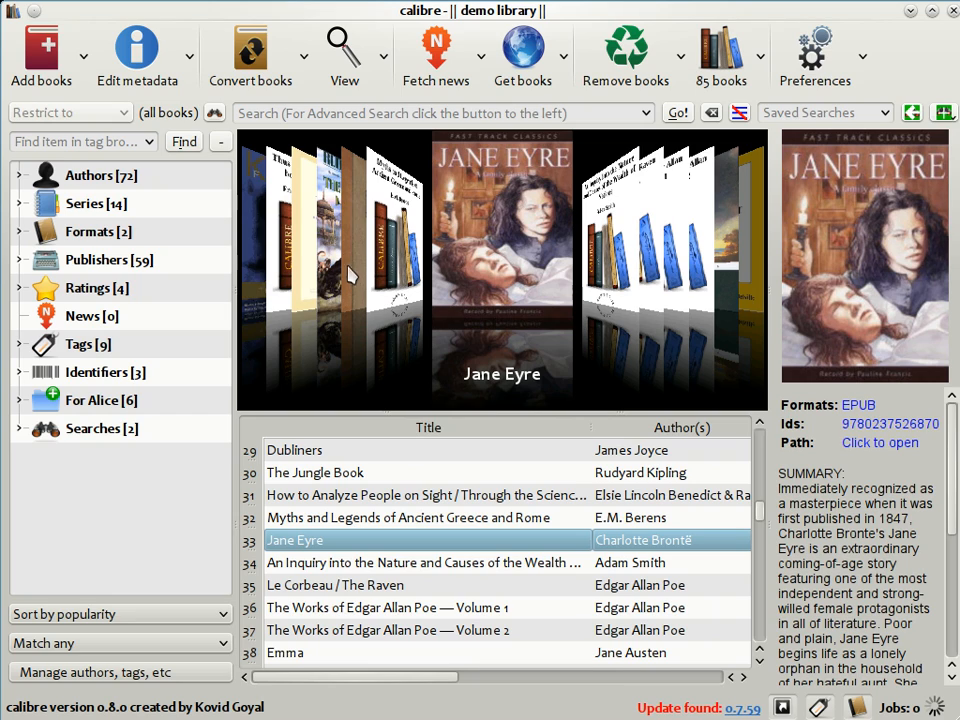
Search all the listed e-book stores for "Heroes Abercrombie" and open the Barnes and Noble store page for The Heroes.
left_click(533, 66)
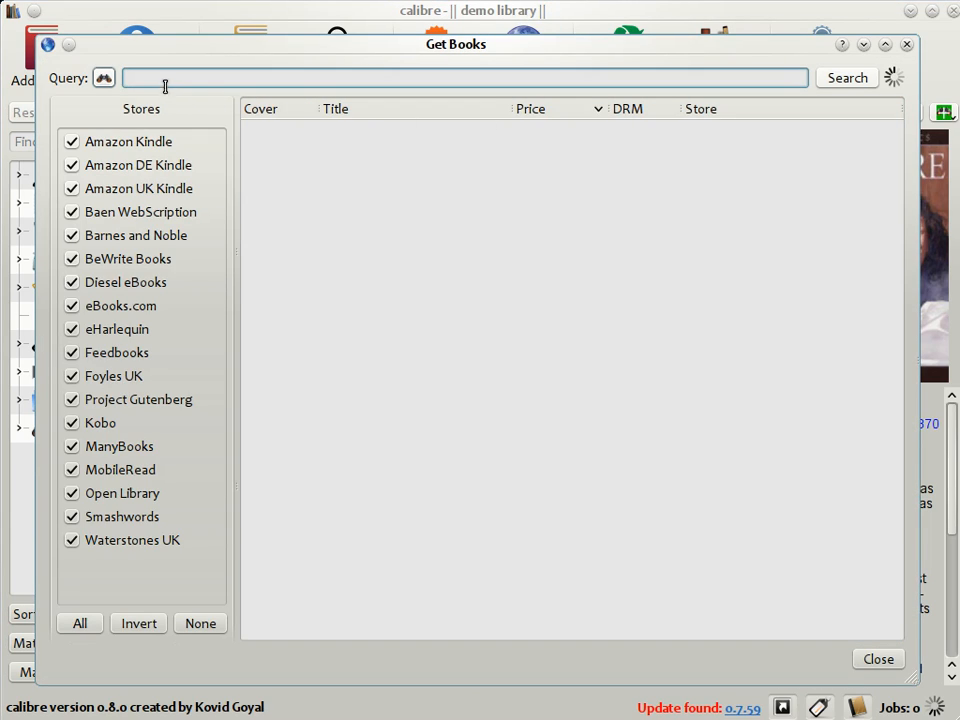
left_click(166, 84)
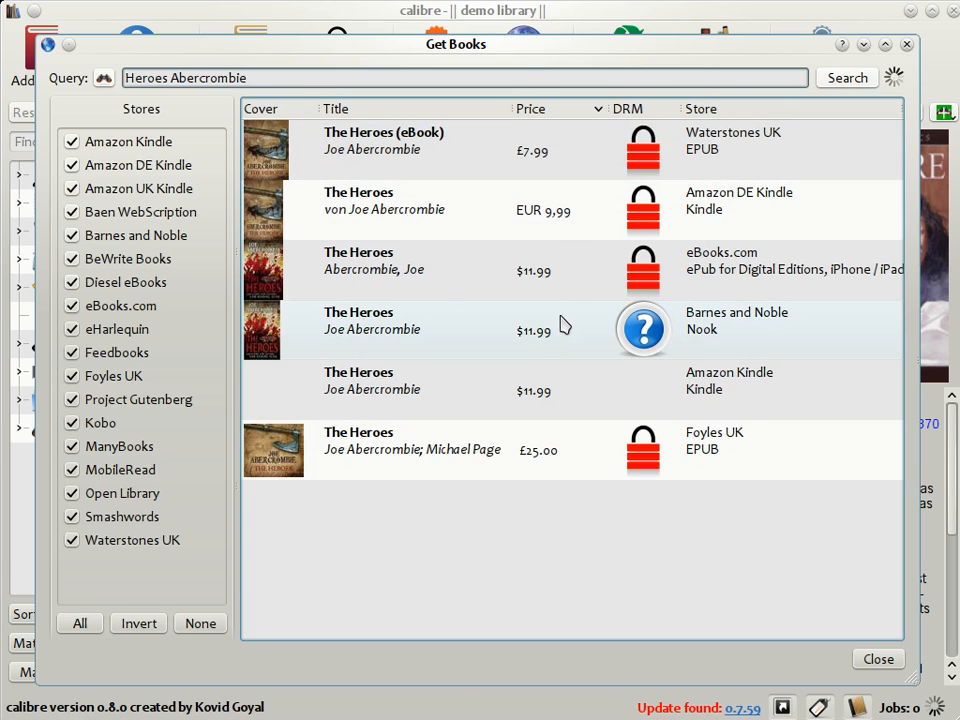
mouse_move(562, 323)
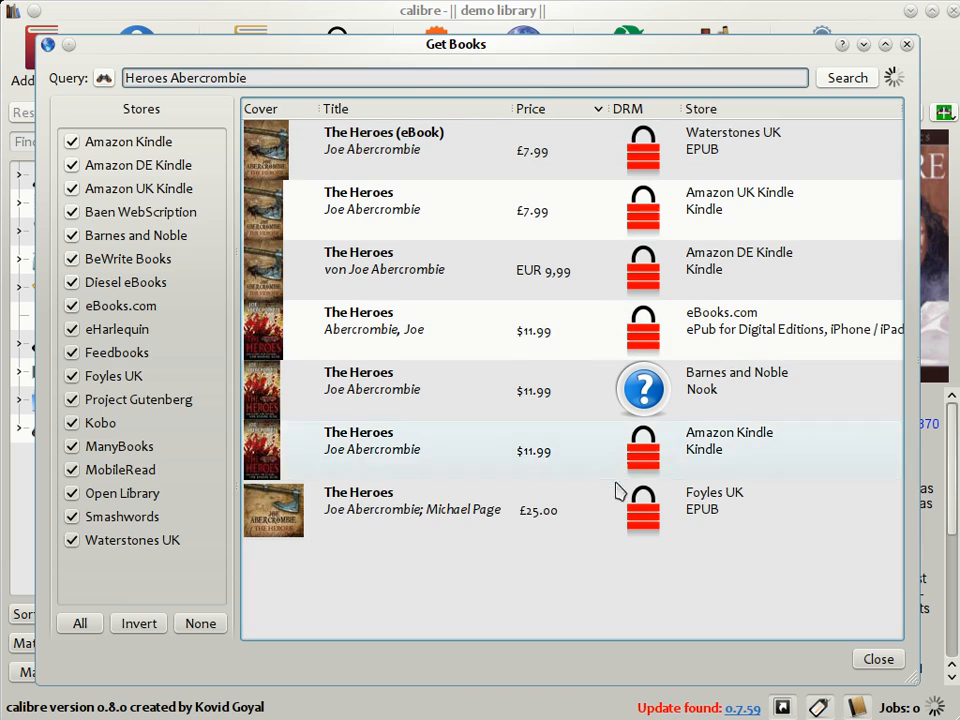
double_click(367, 397)
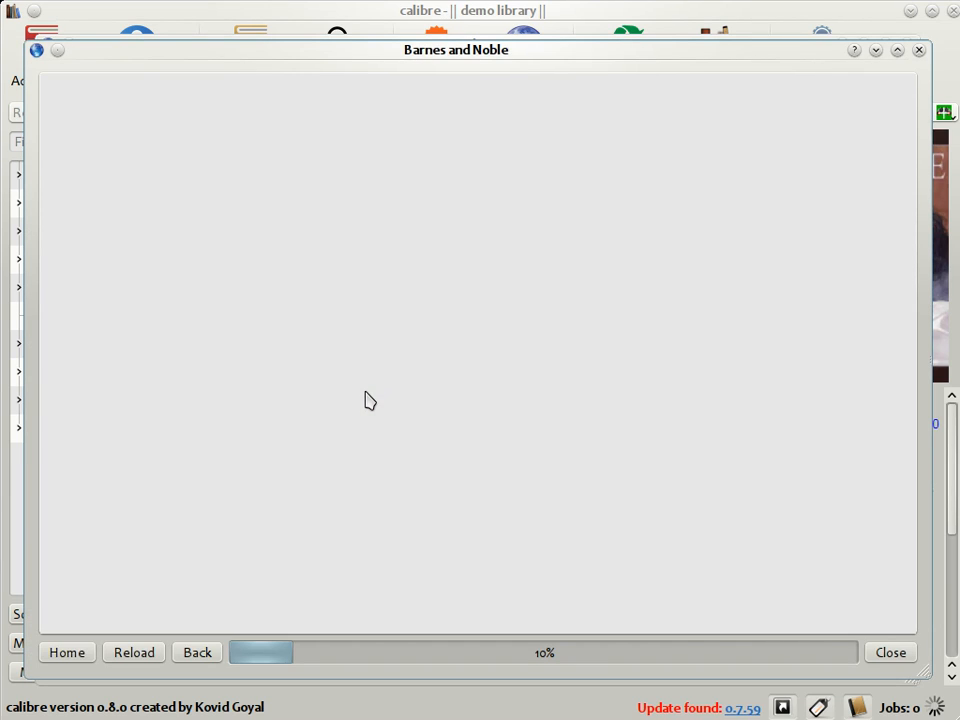